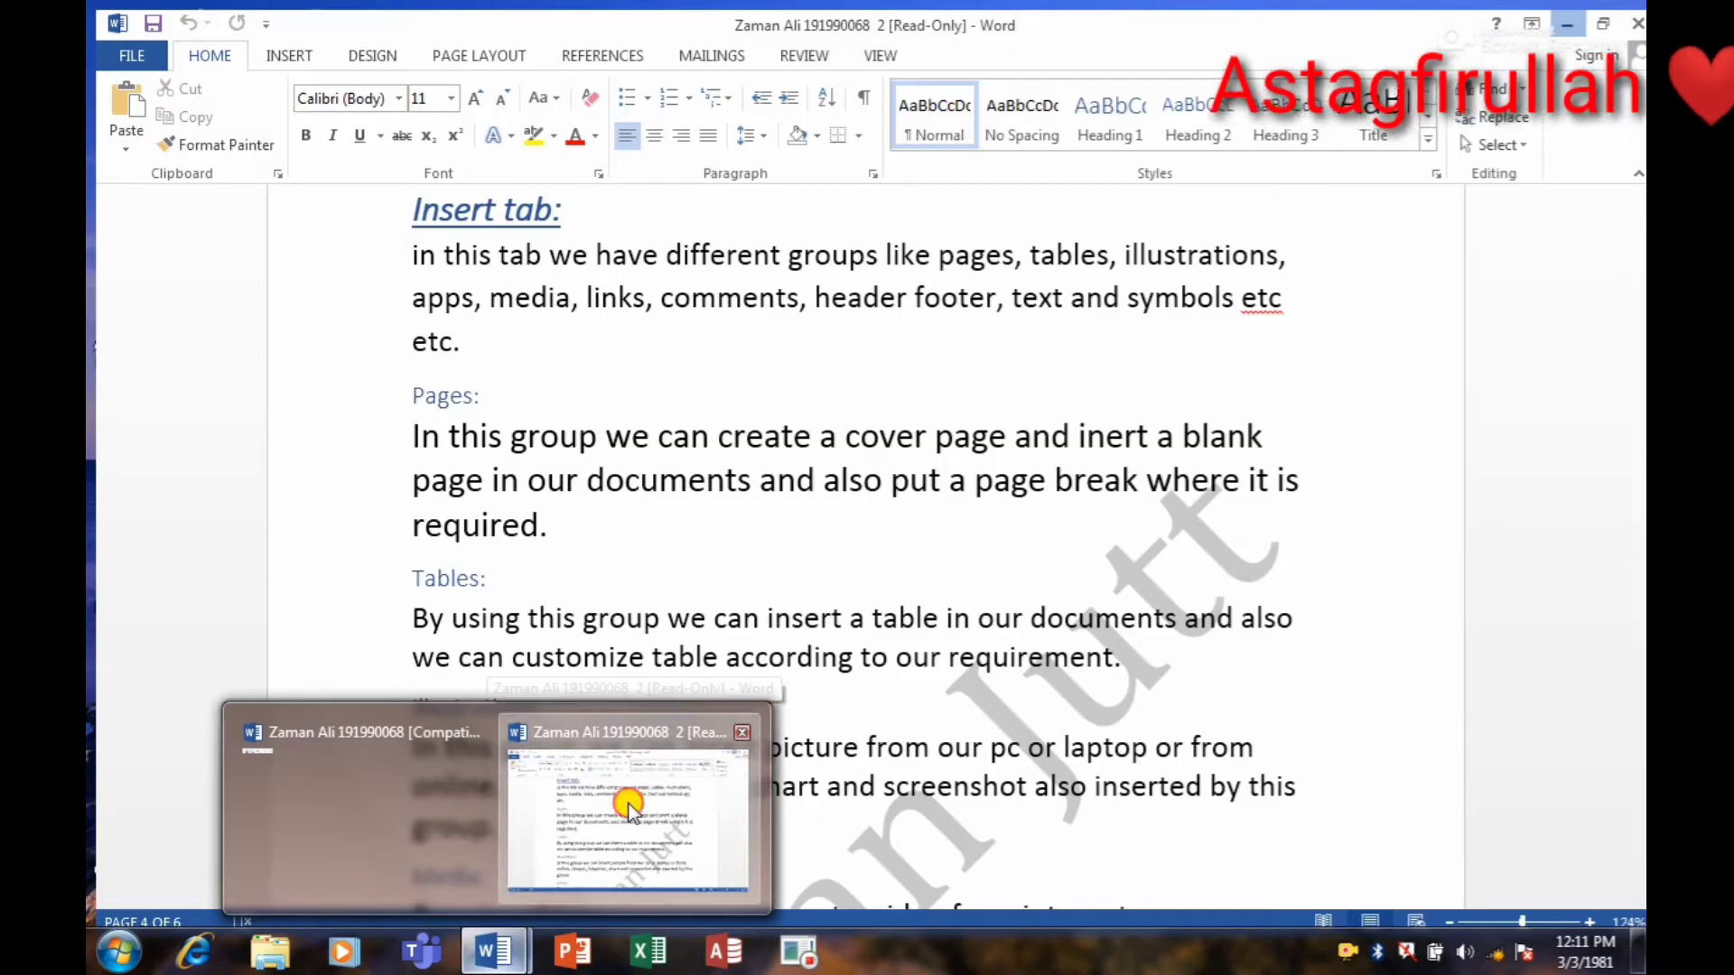
Restore the second, read-only copy of the report from the Word taskbar thumbnails
click(629, 807)
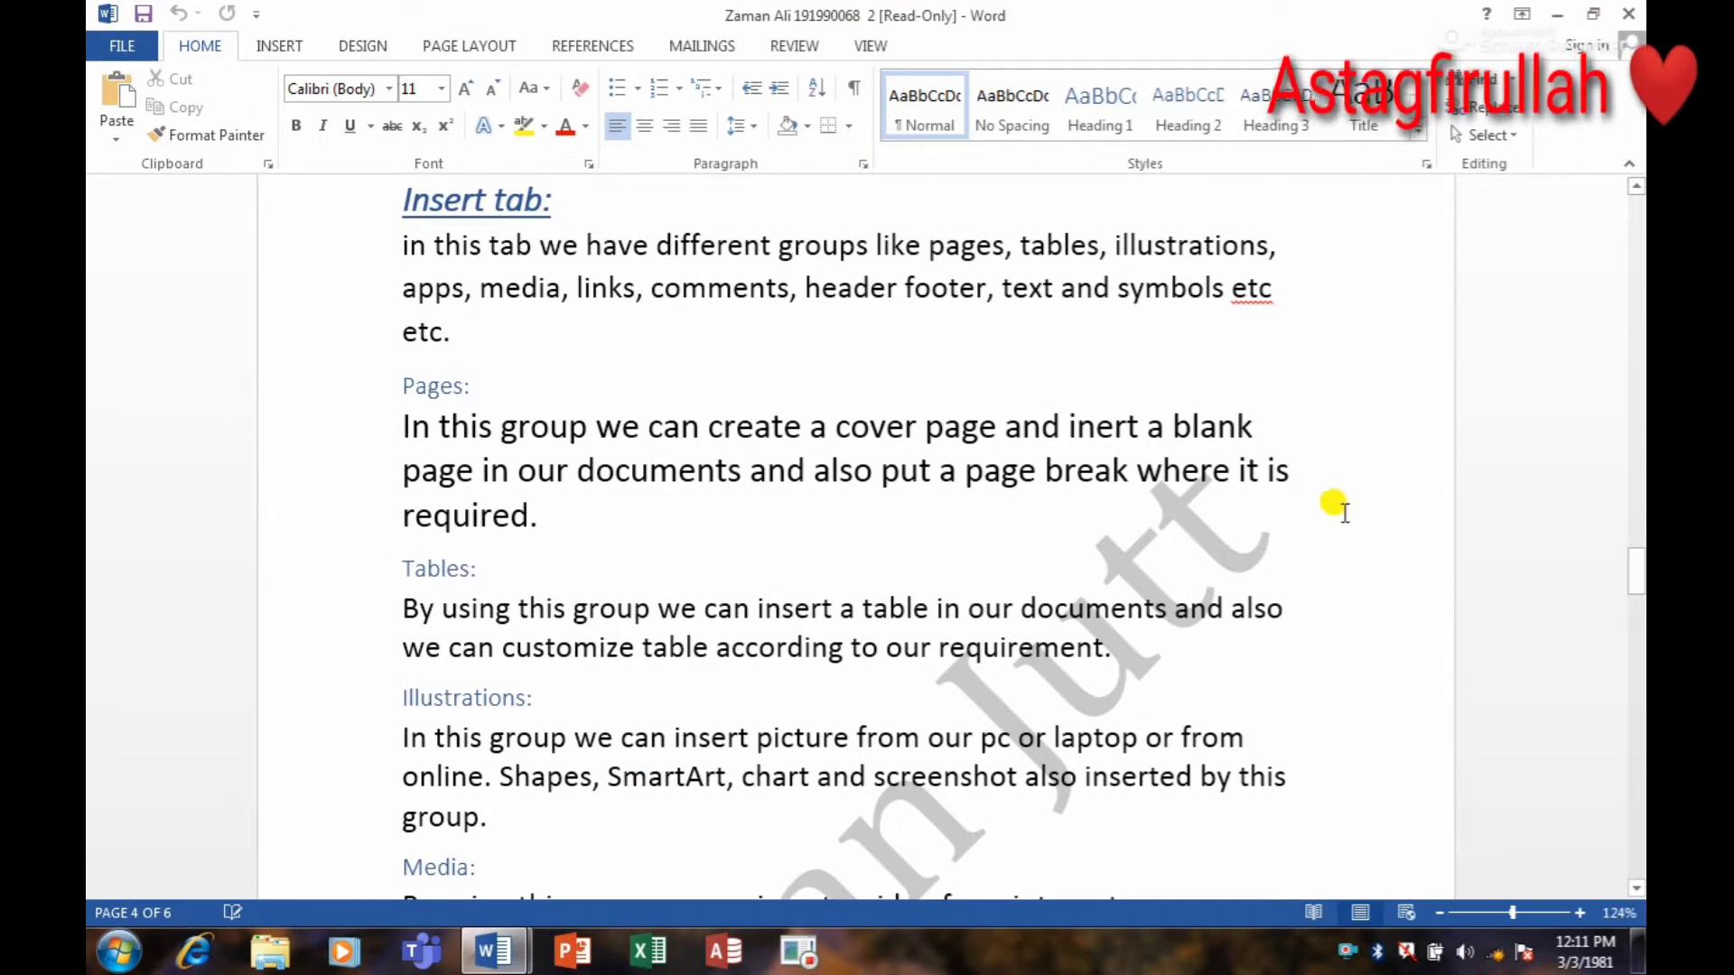
Scroll the report to the Home Tab: heading on page 3
mouse_move(1636, 585)
mouse_down()
mouse_move(1636, 244)
mouse_move(1634, 485)
mouse_up()
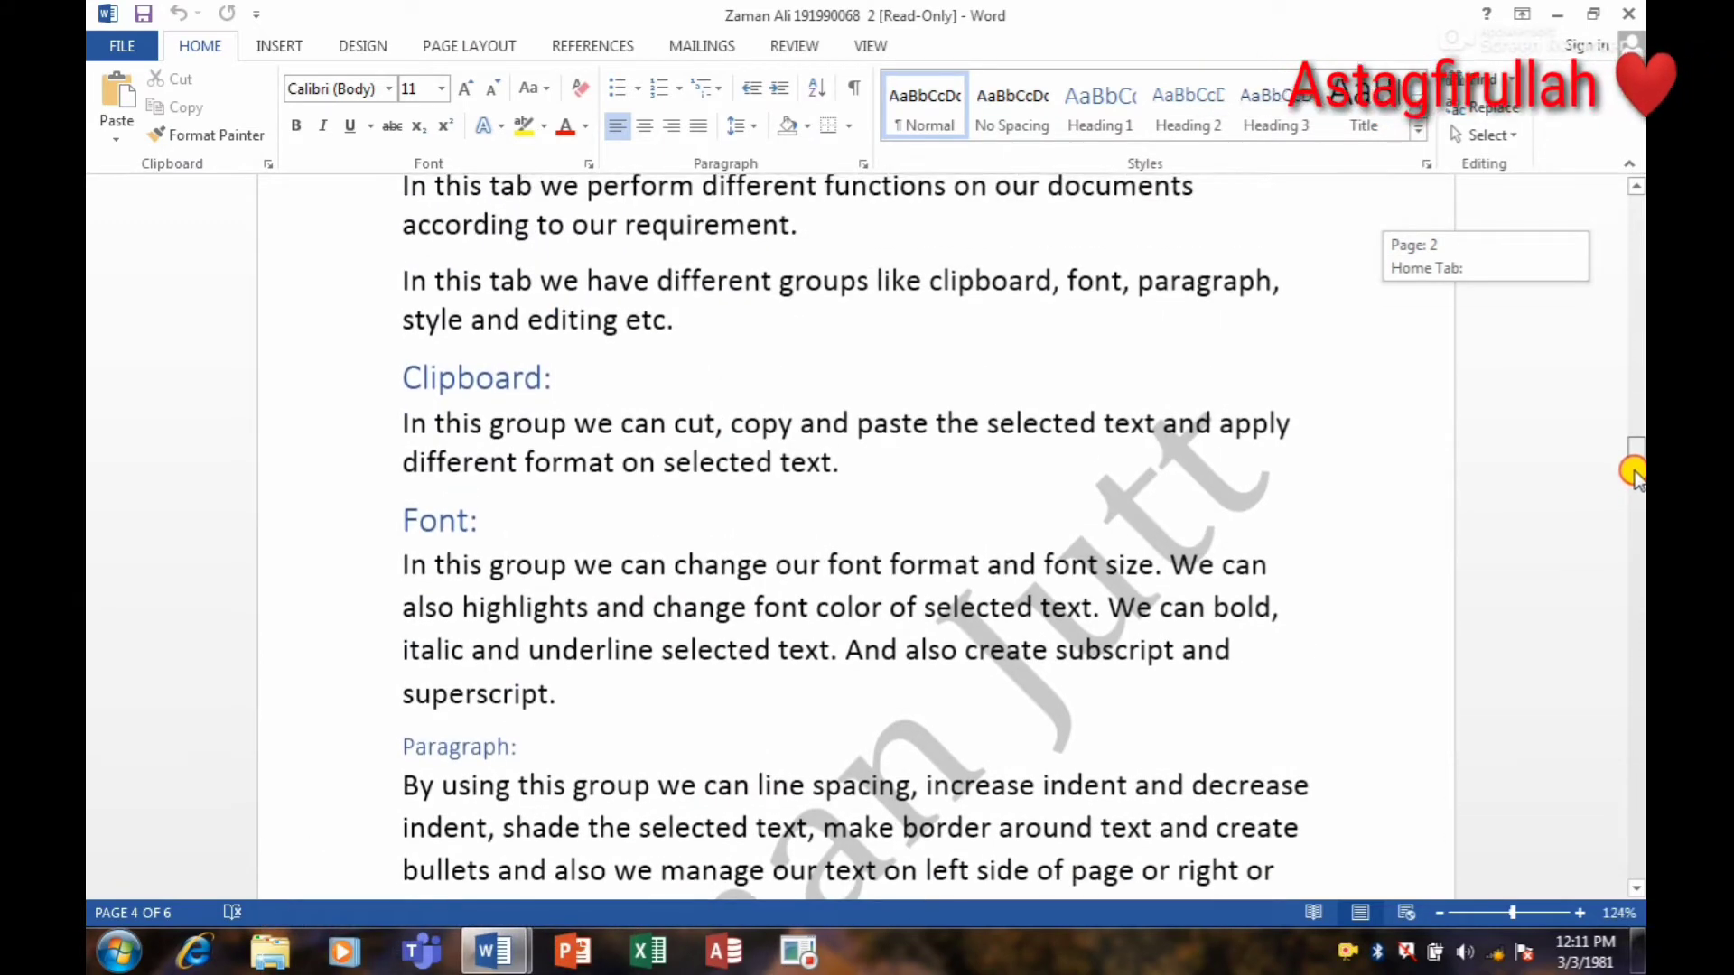
drag(1634, 483, 1635, 465)
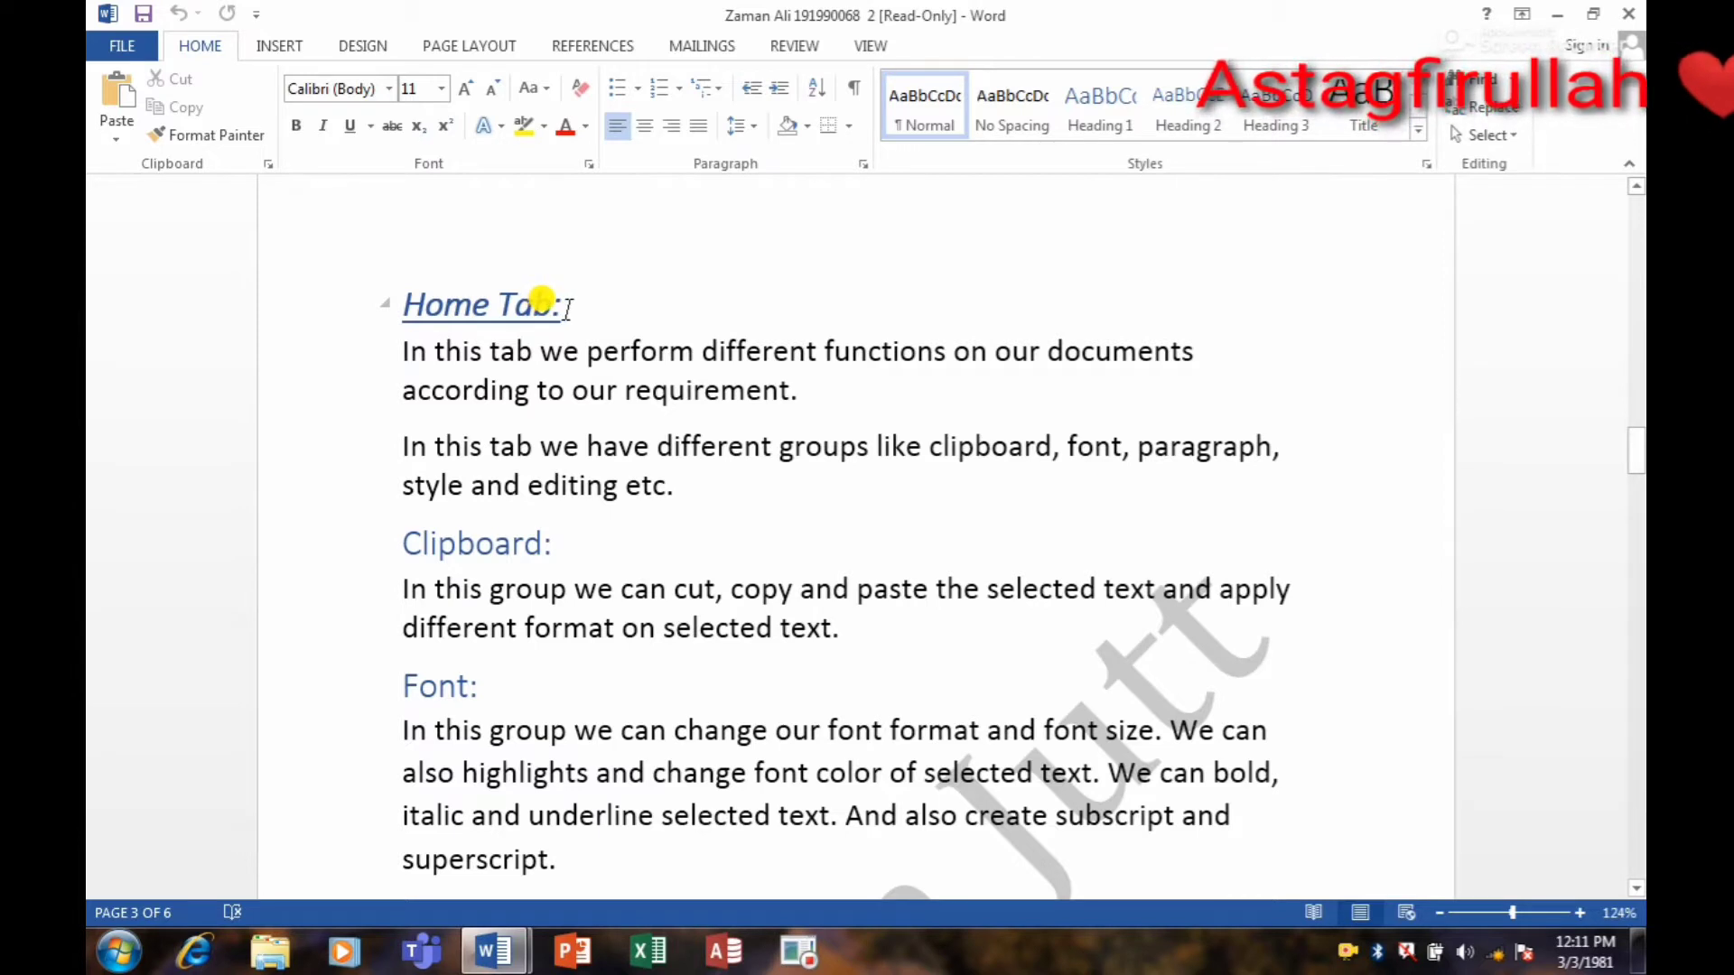
Make Home Tab: a Heading 1 and the Clipboard: and Font: titles Heading 2
drag(567, 307, 370, 302)
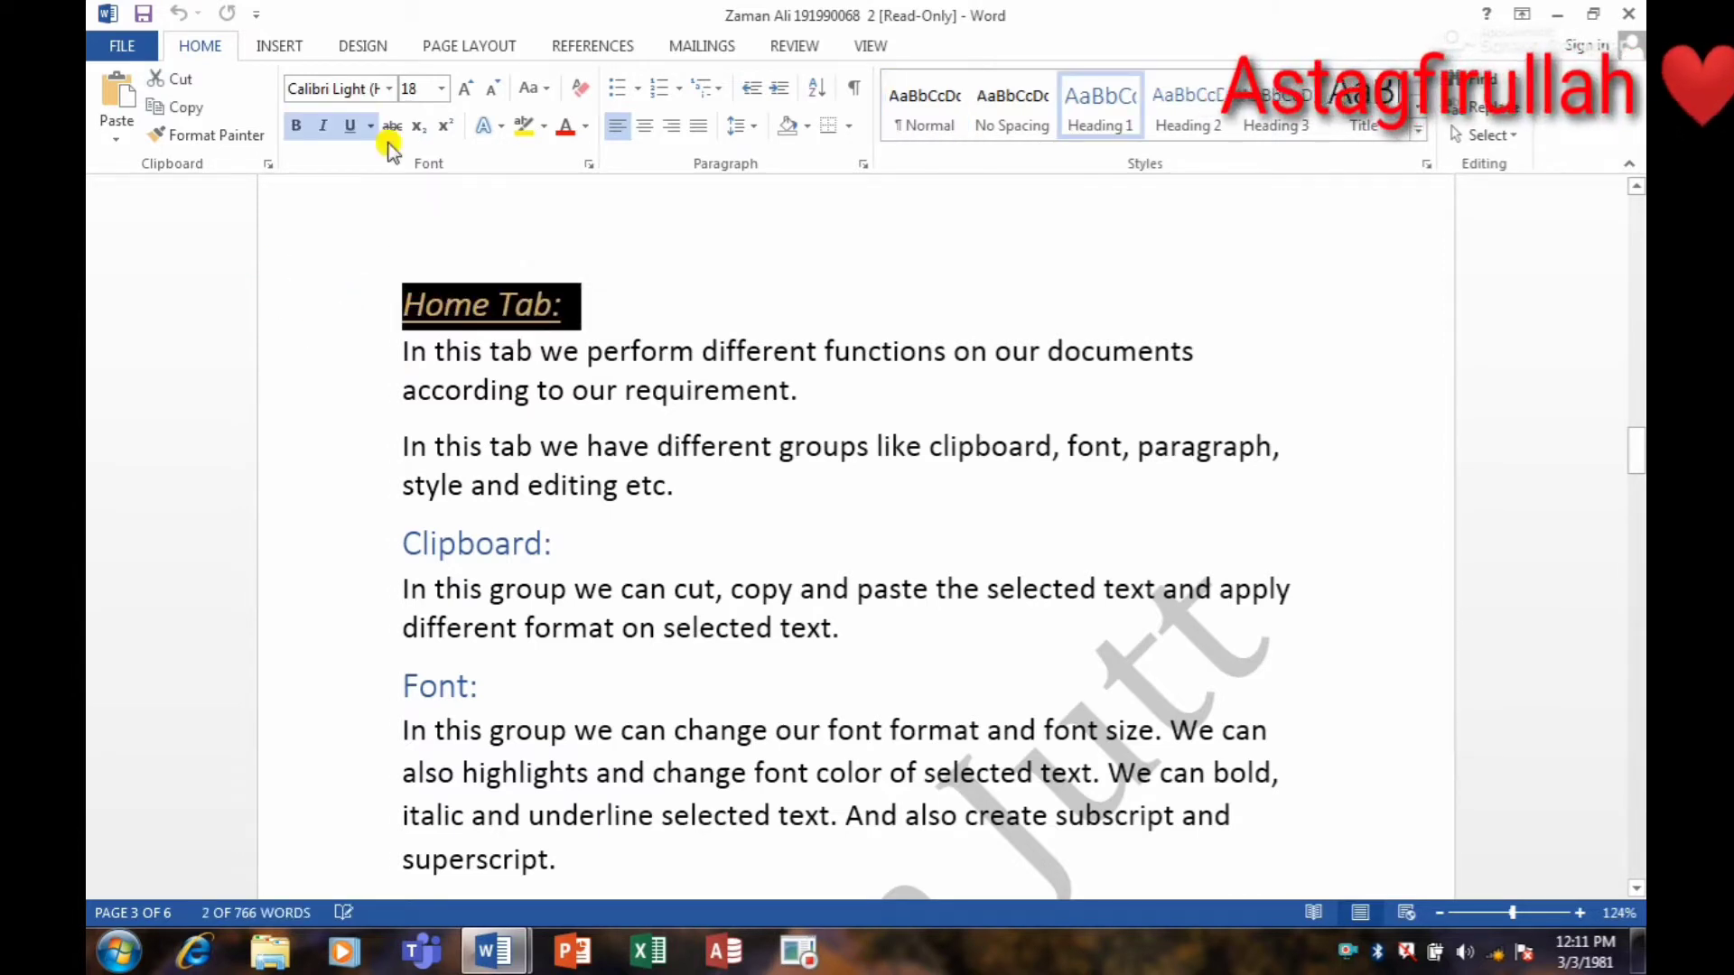
click(1081, 110)
click(859, 310)
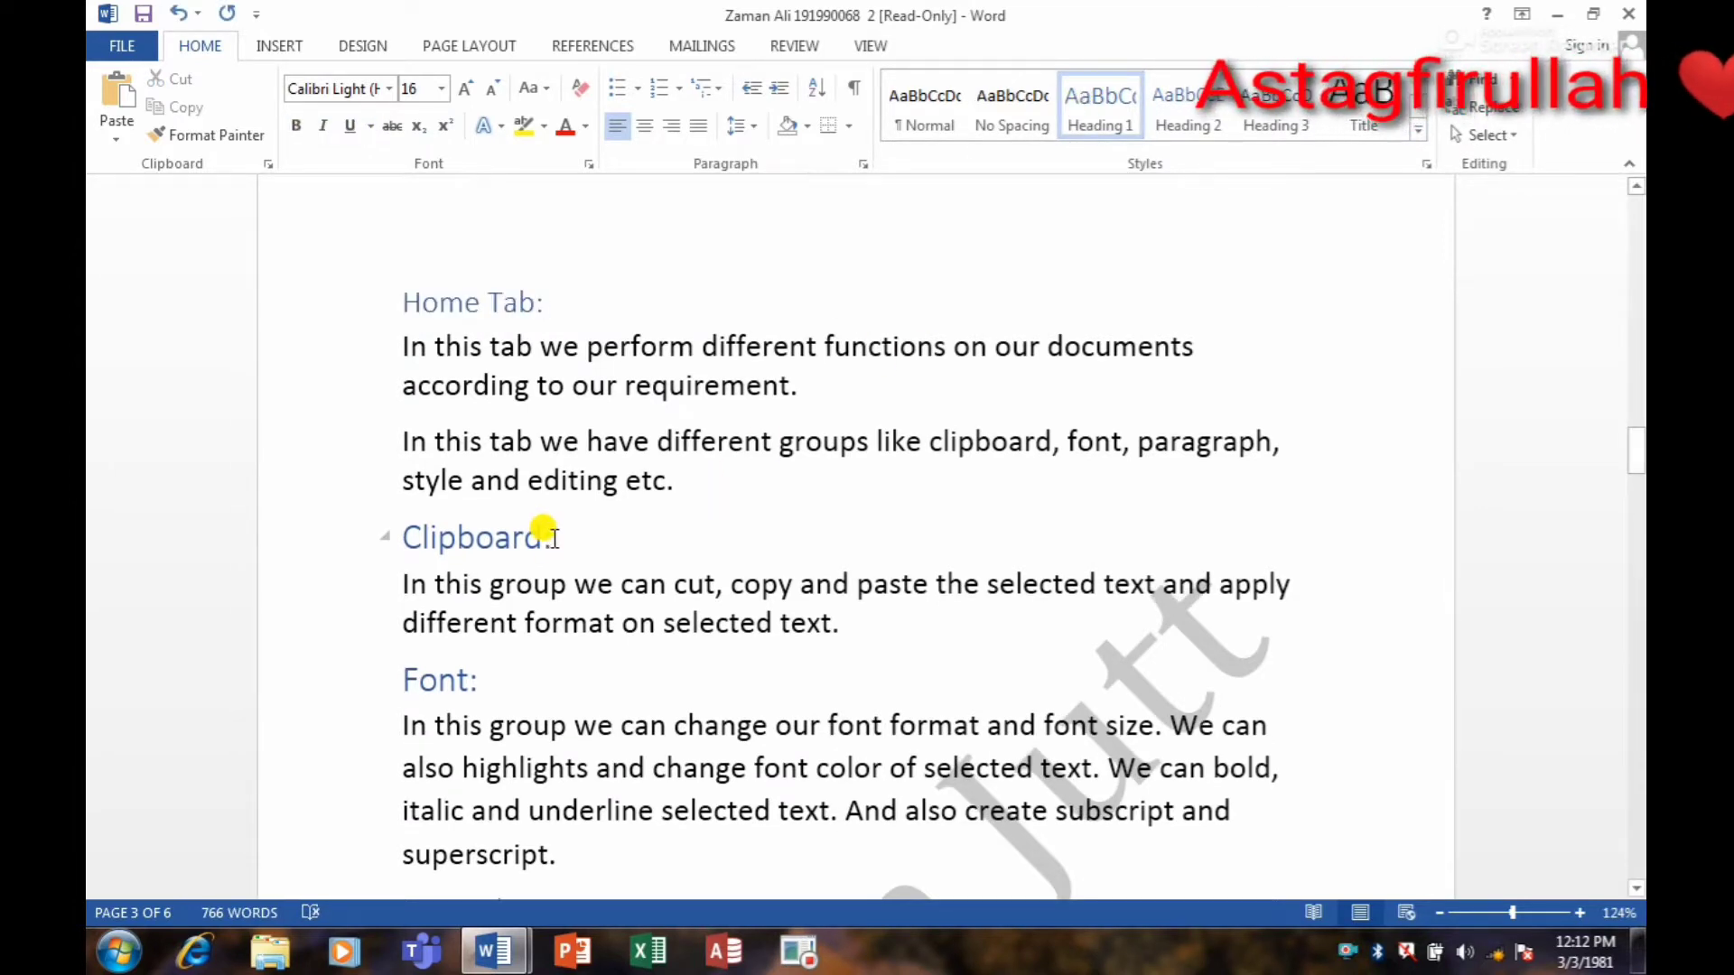
drag(553, 537, 402, 523)
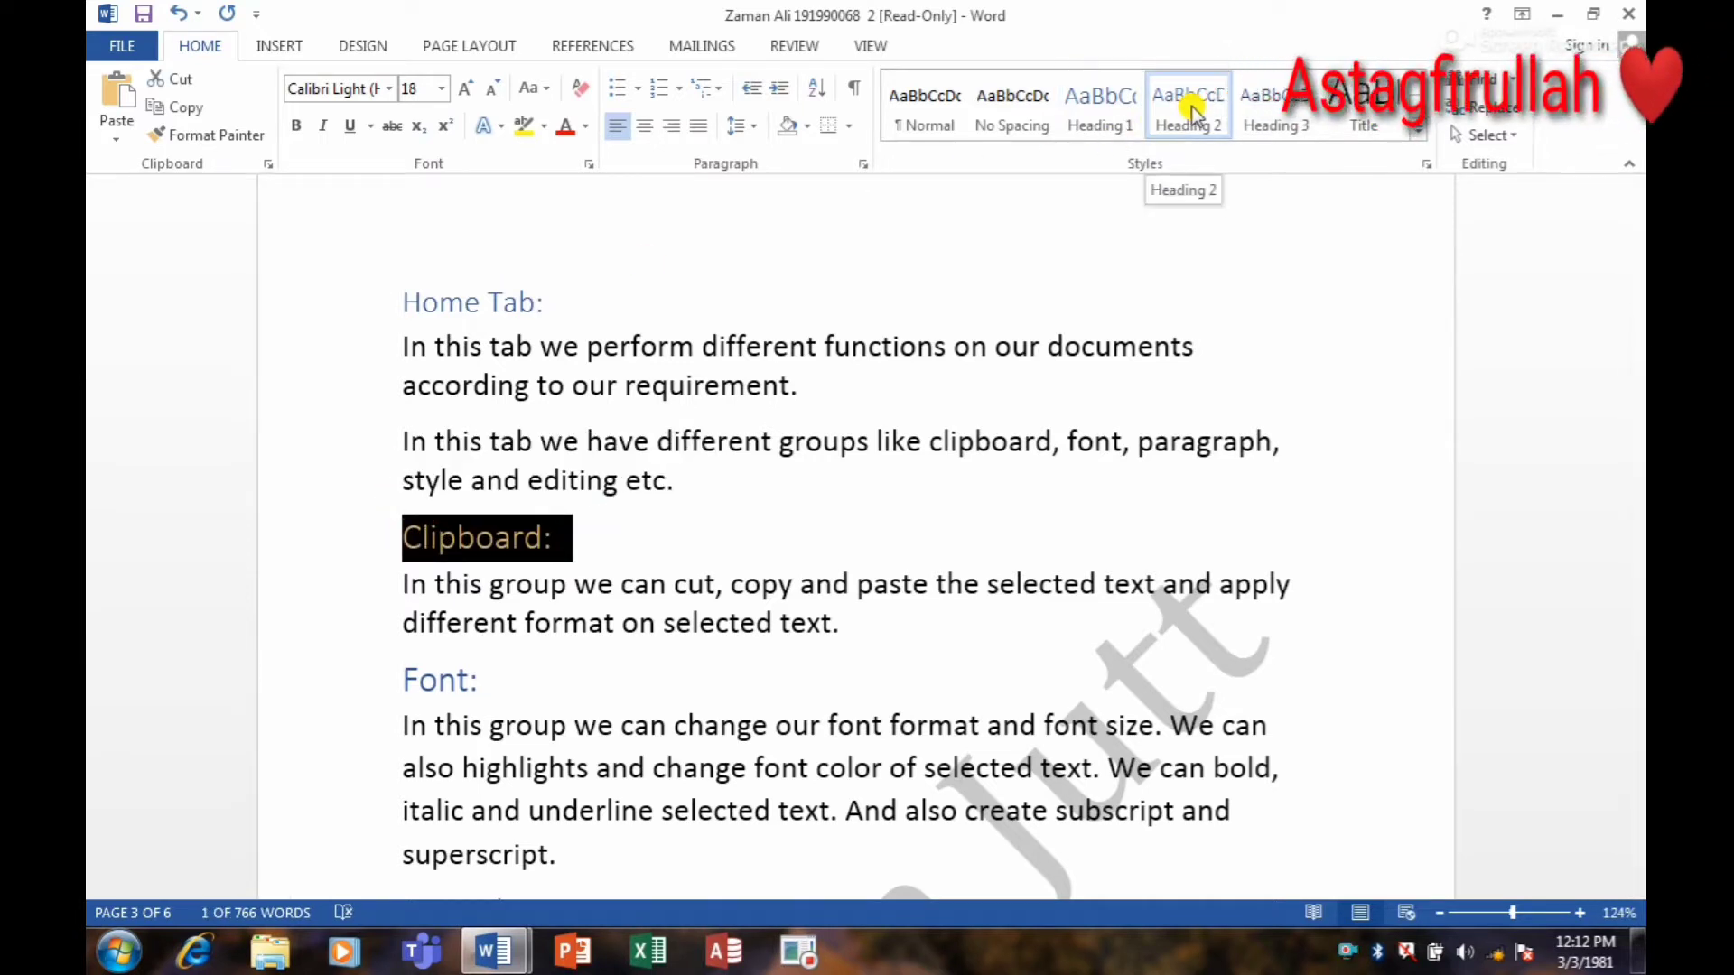
click(807, 609)
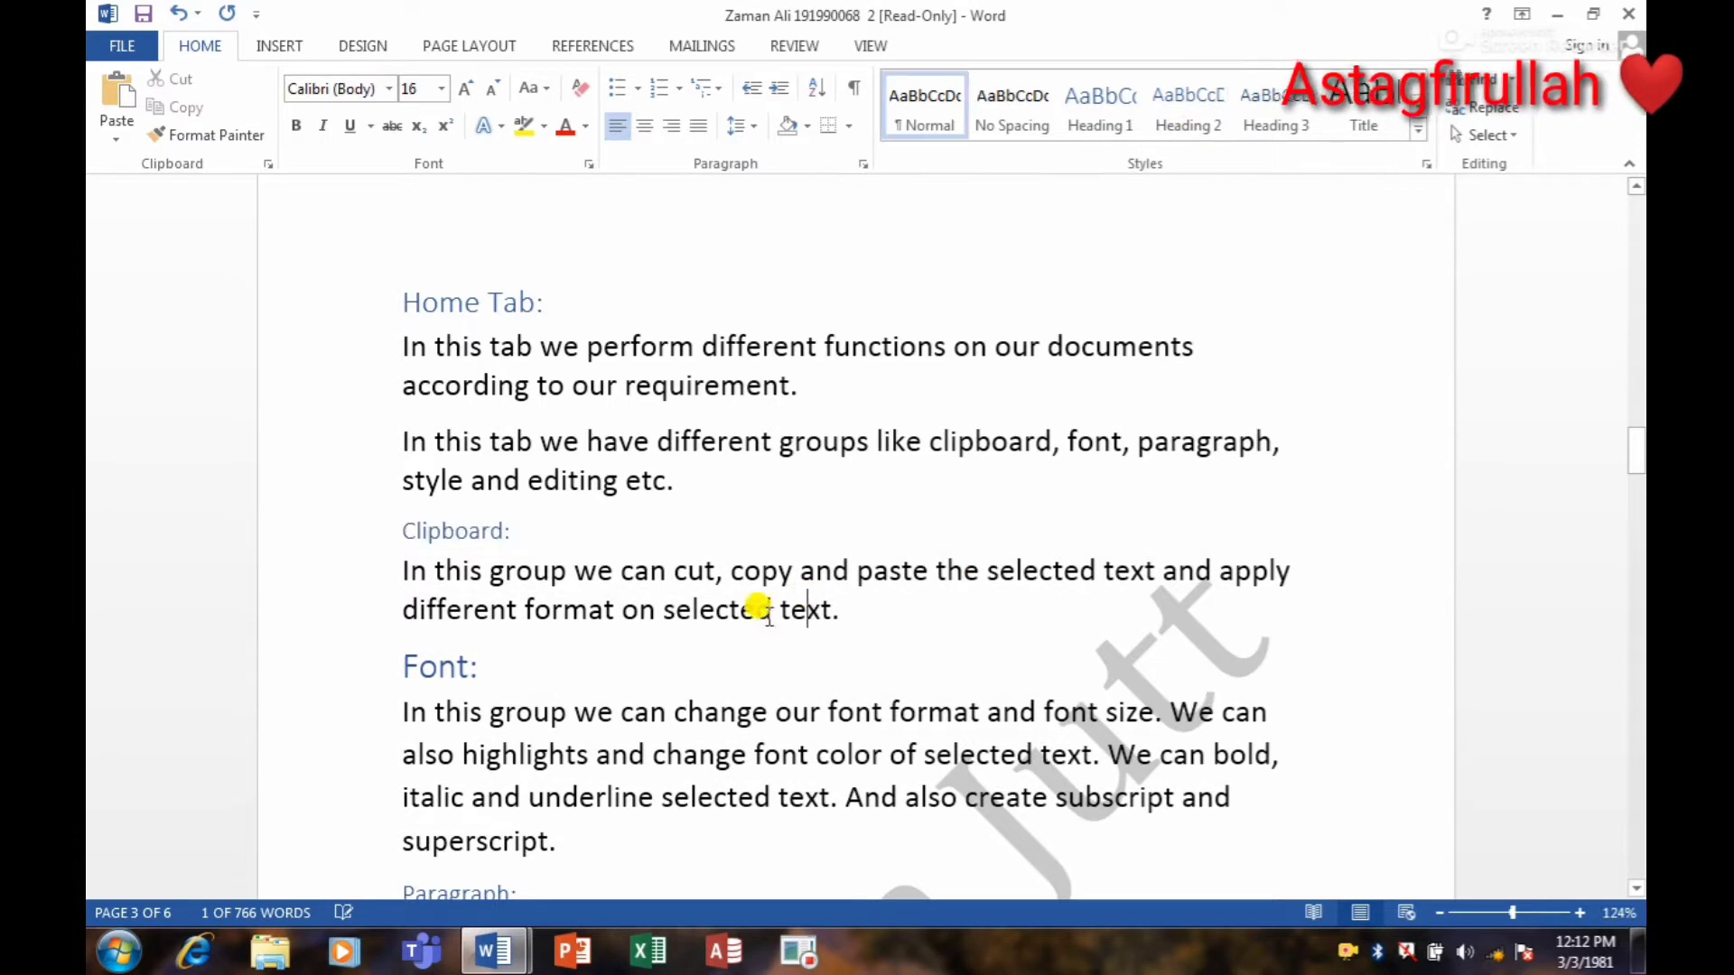
drag(488, 672, 343, 663)
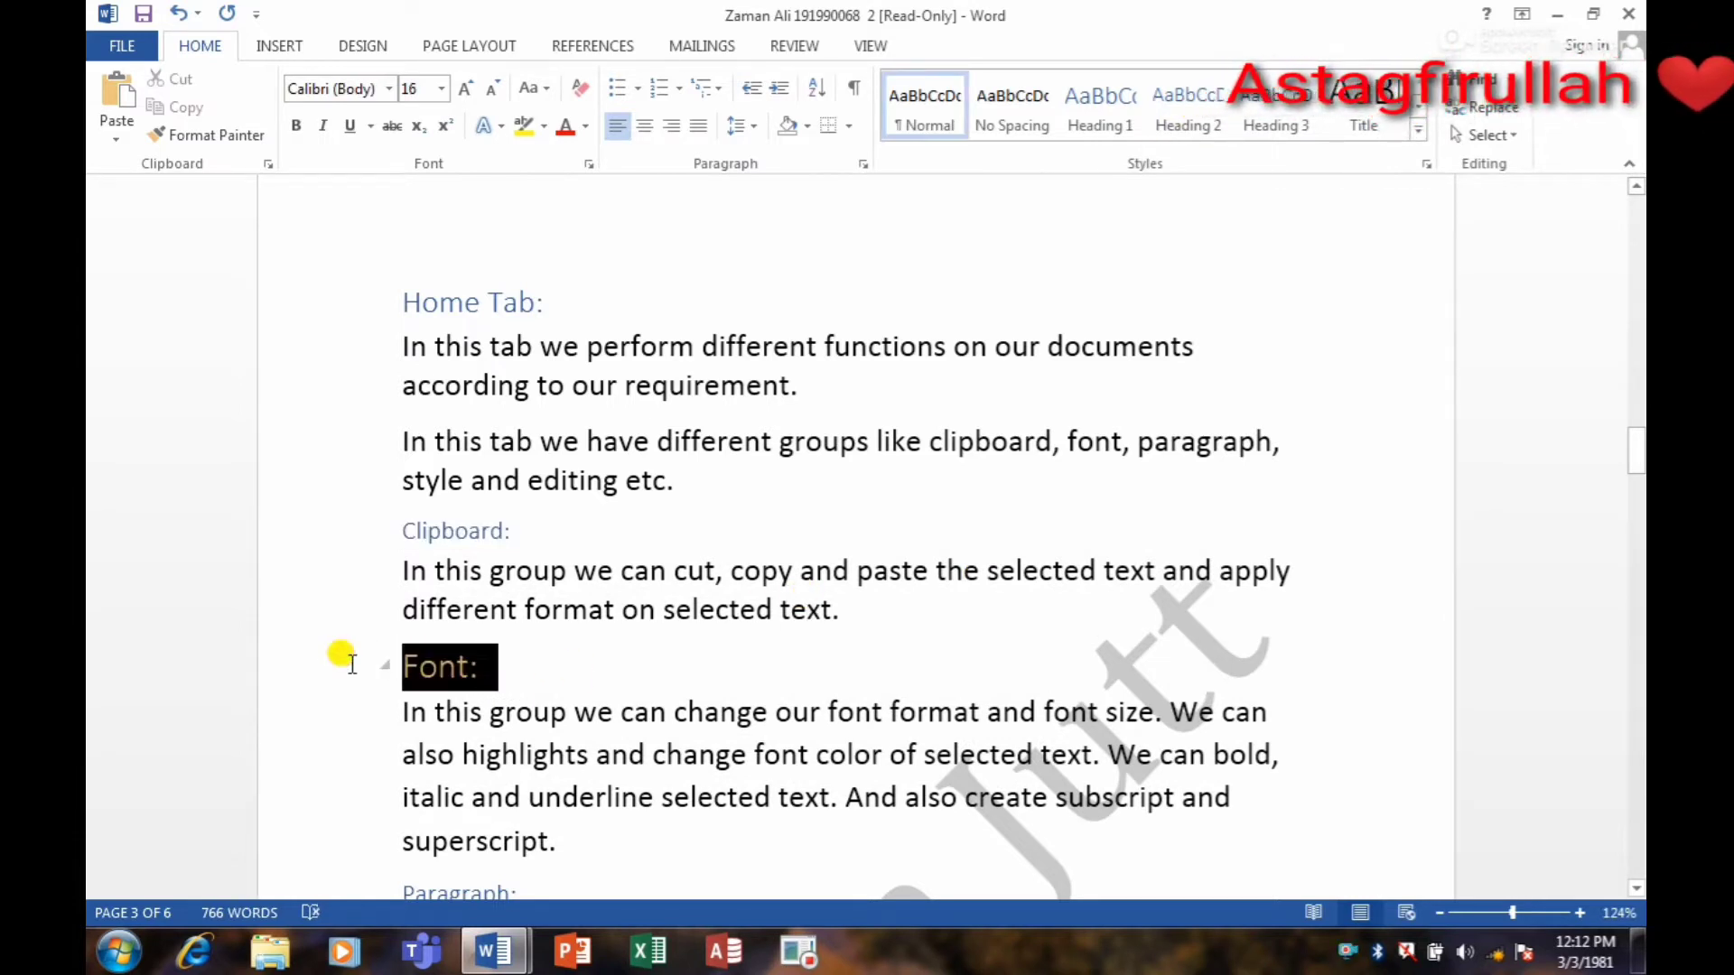
click(1210, 109)
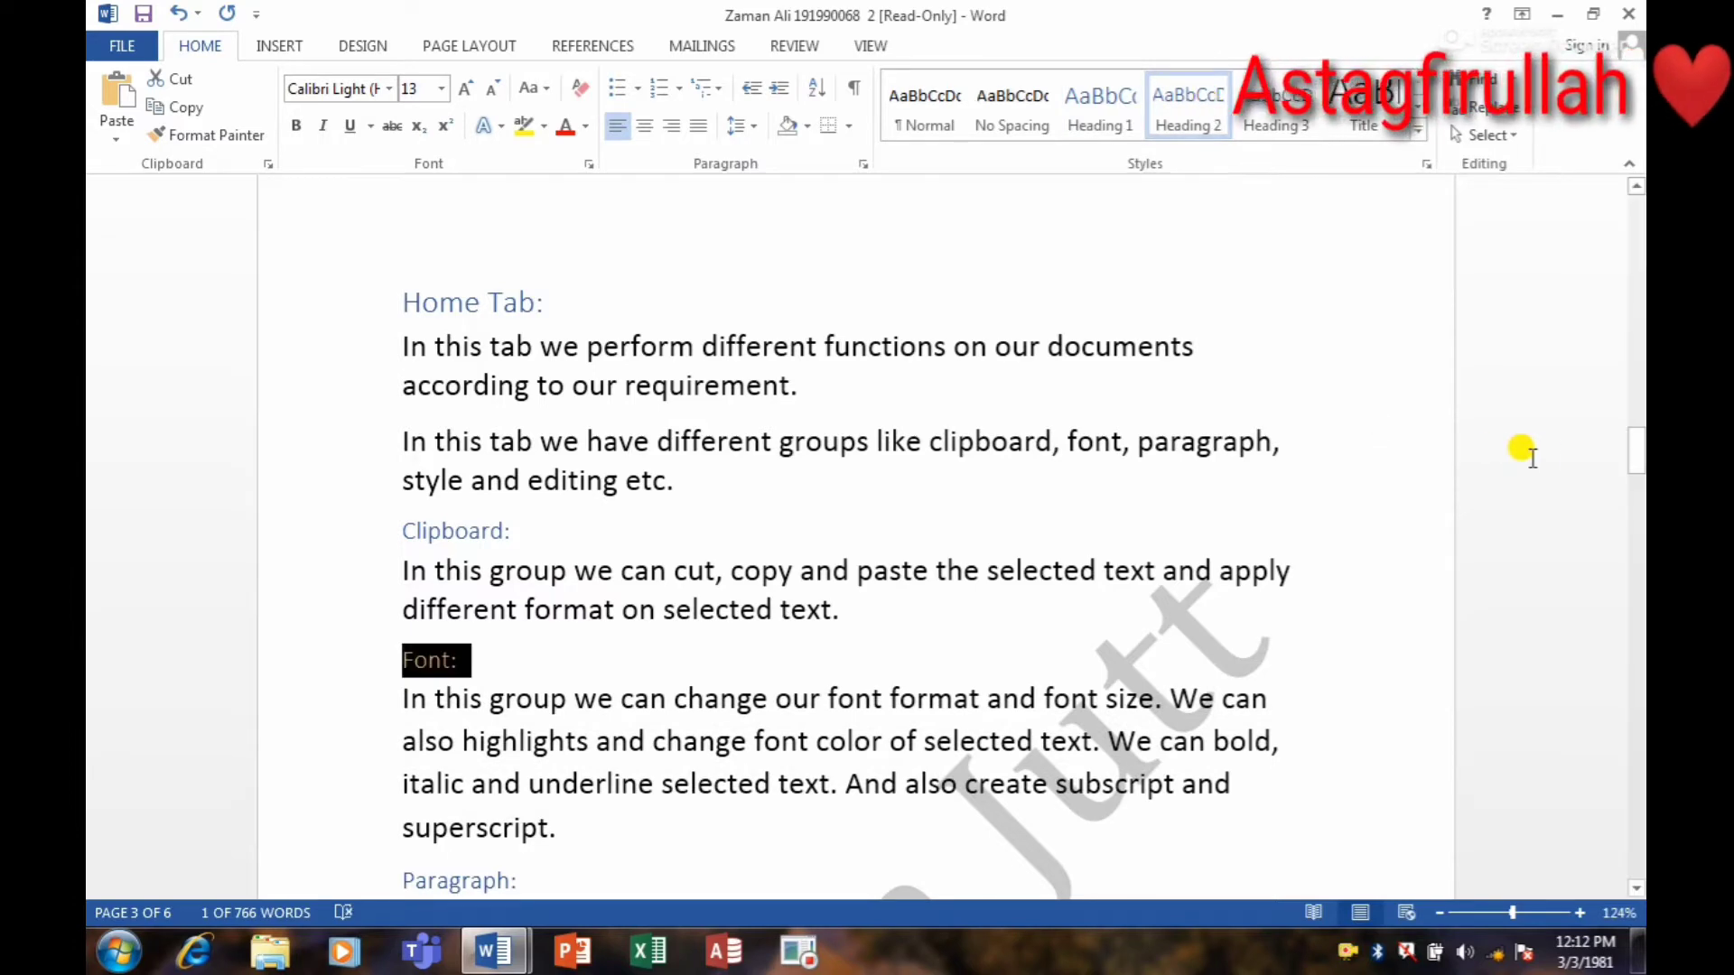
Select the Paragraph: and Style: headings further down and return to the Home tab
drag(1635, 456, 1637, 498)
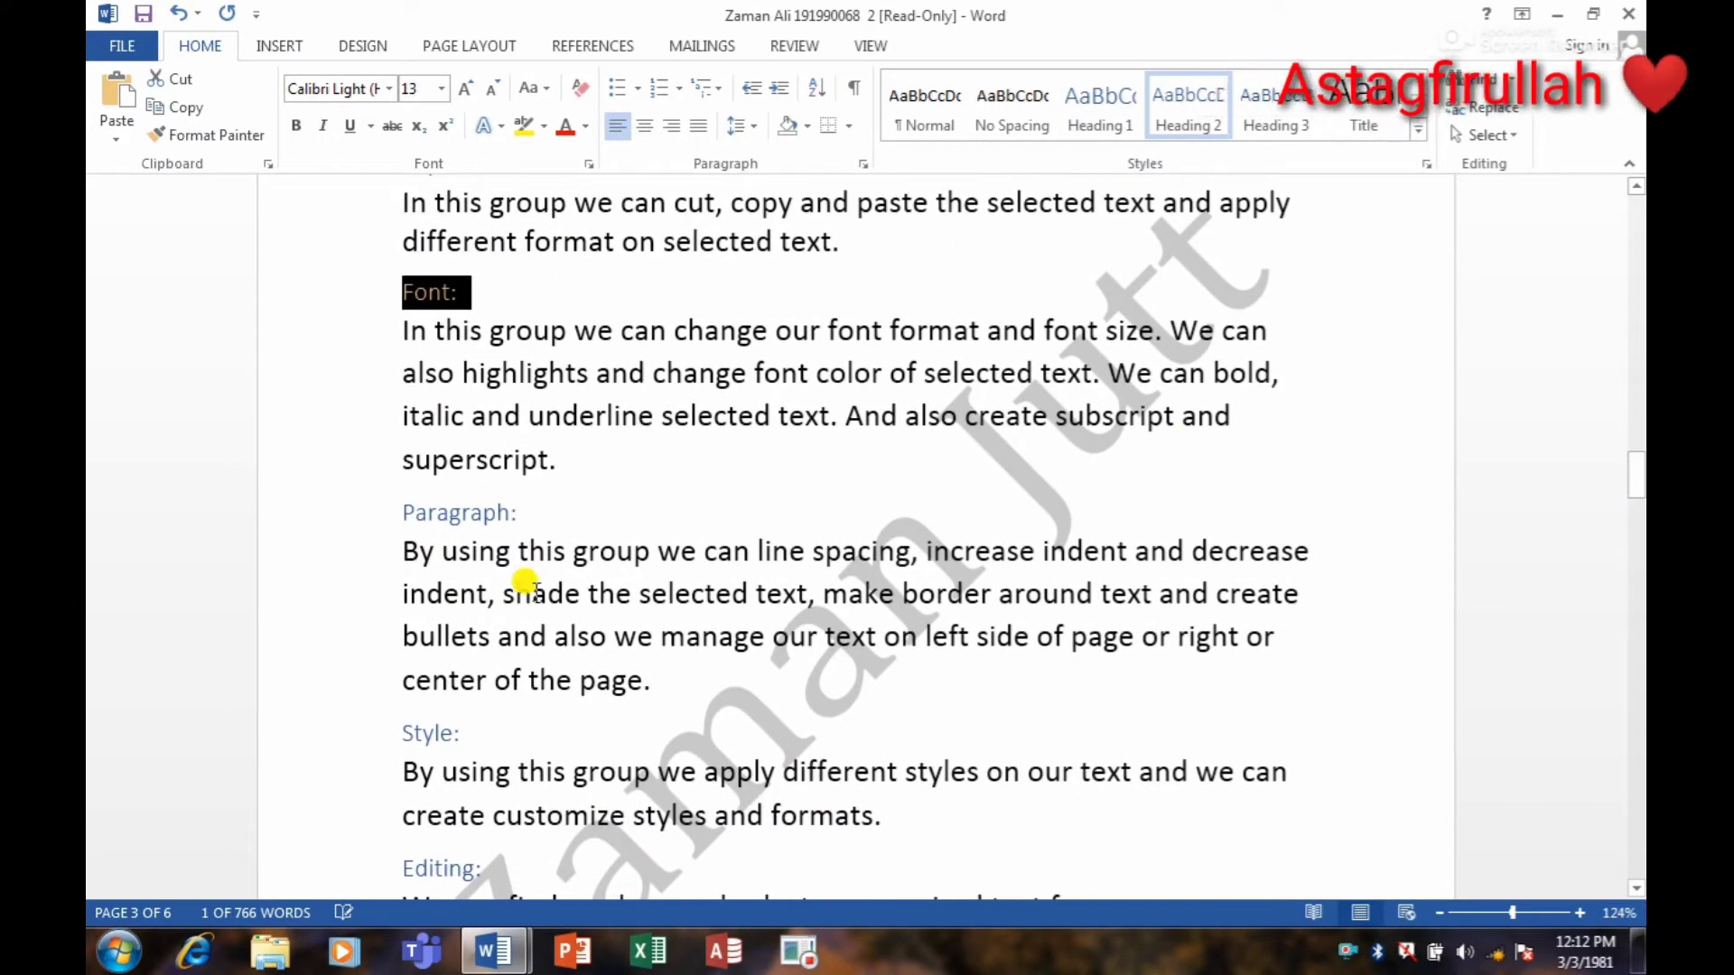
click(523, 514)
click(361, 513)
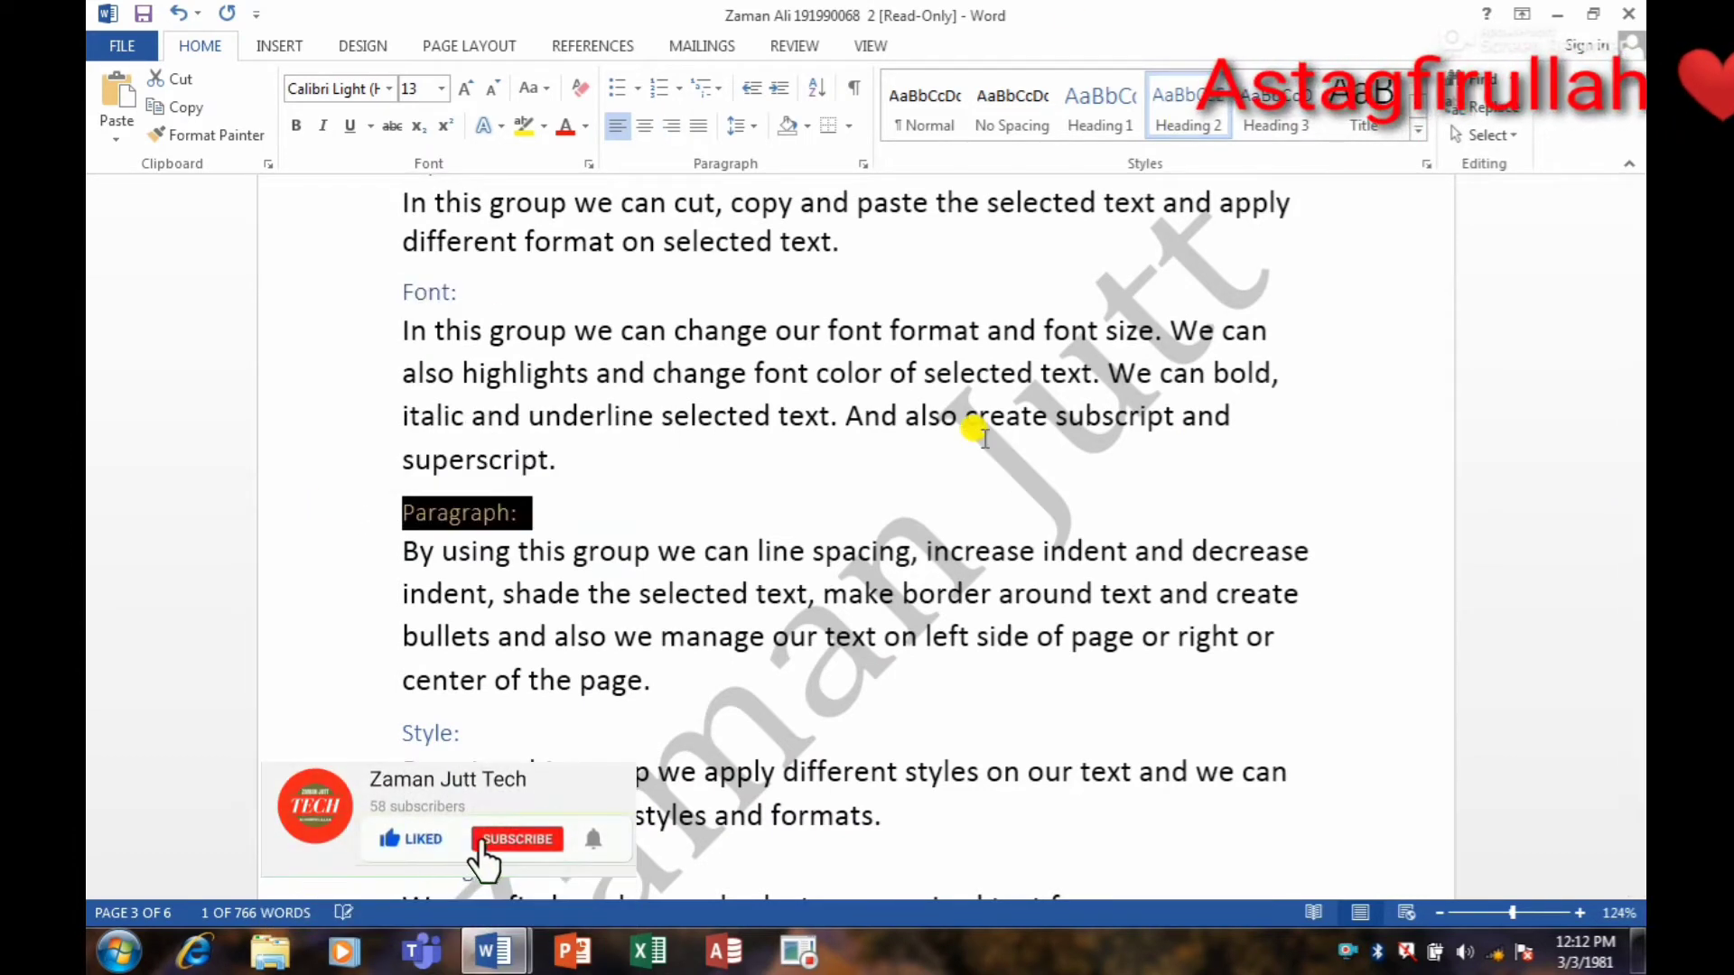
key(alt+n)
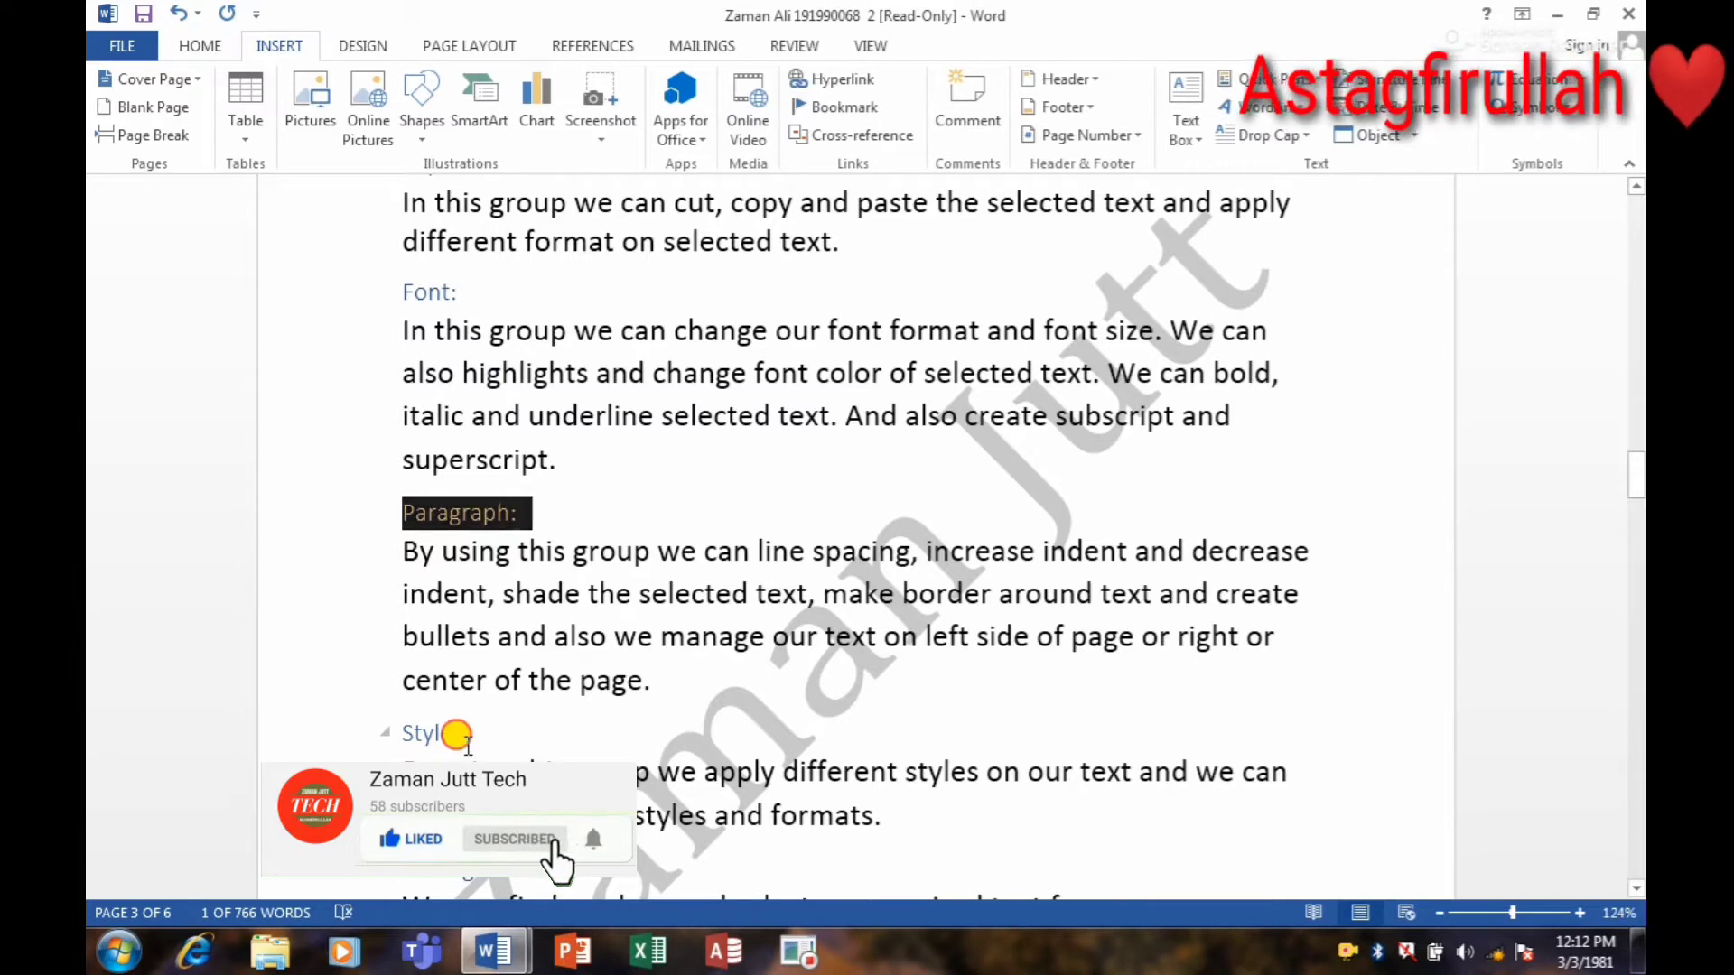
click(387, 735)
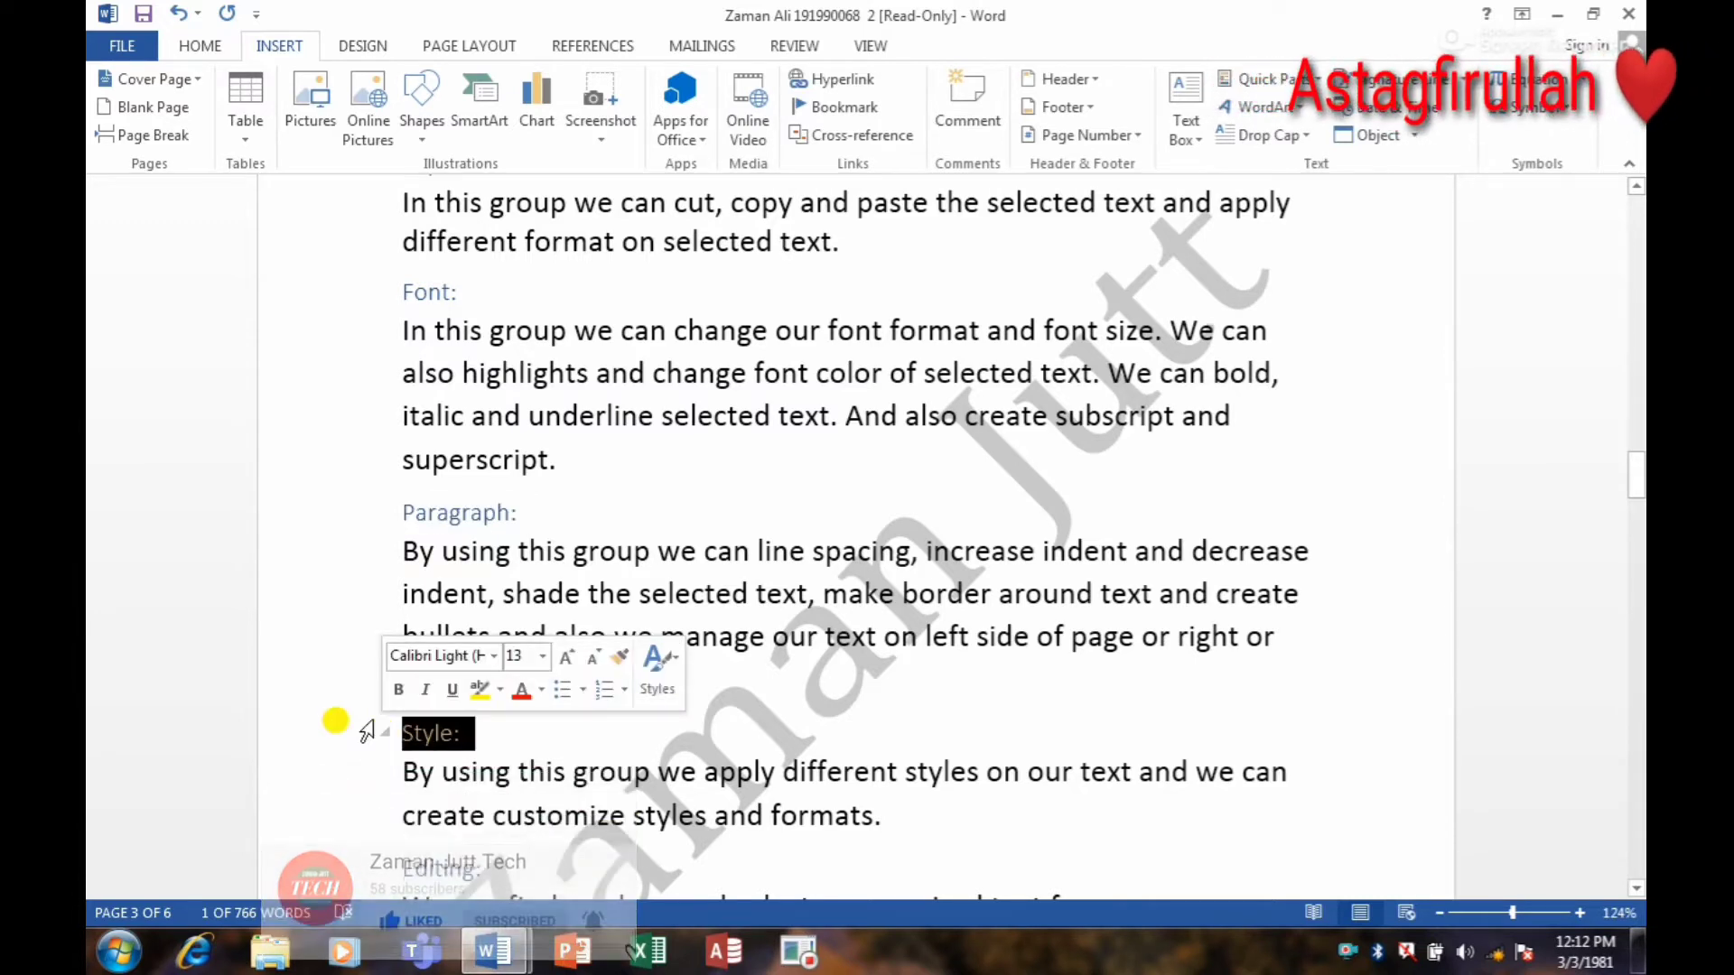
click(207, 47)
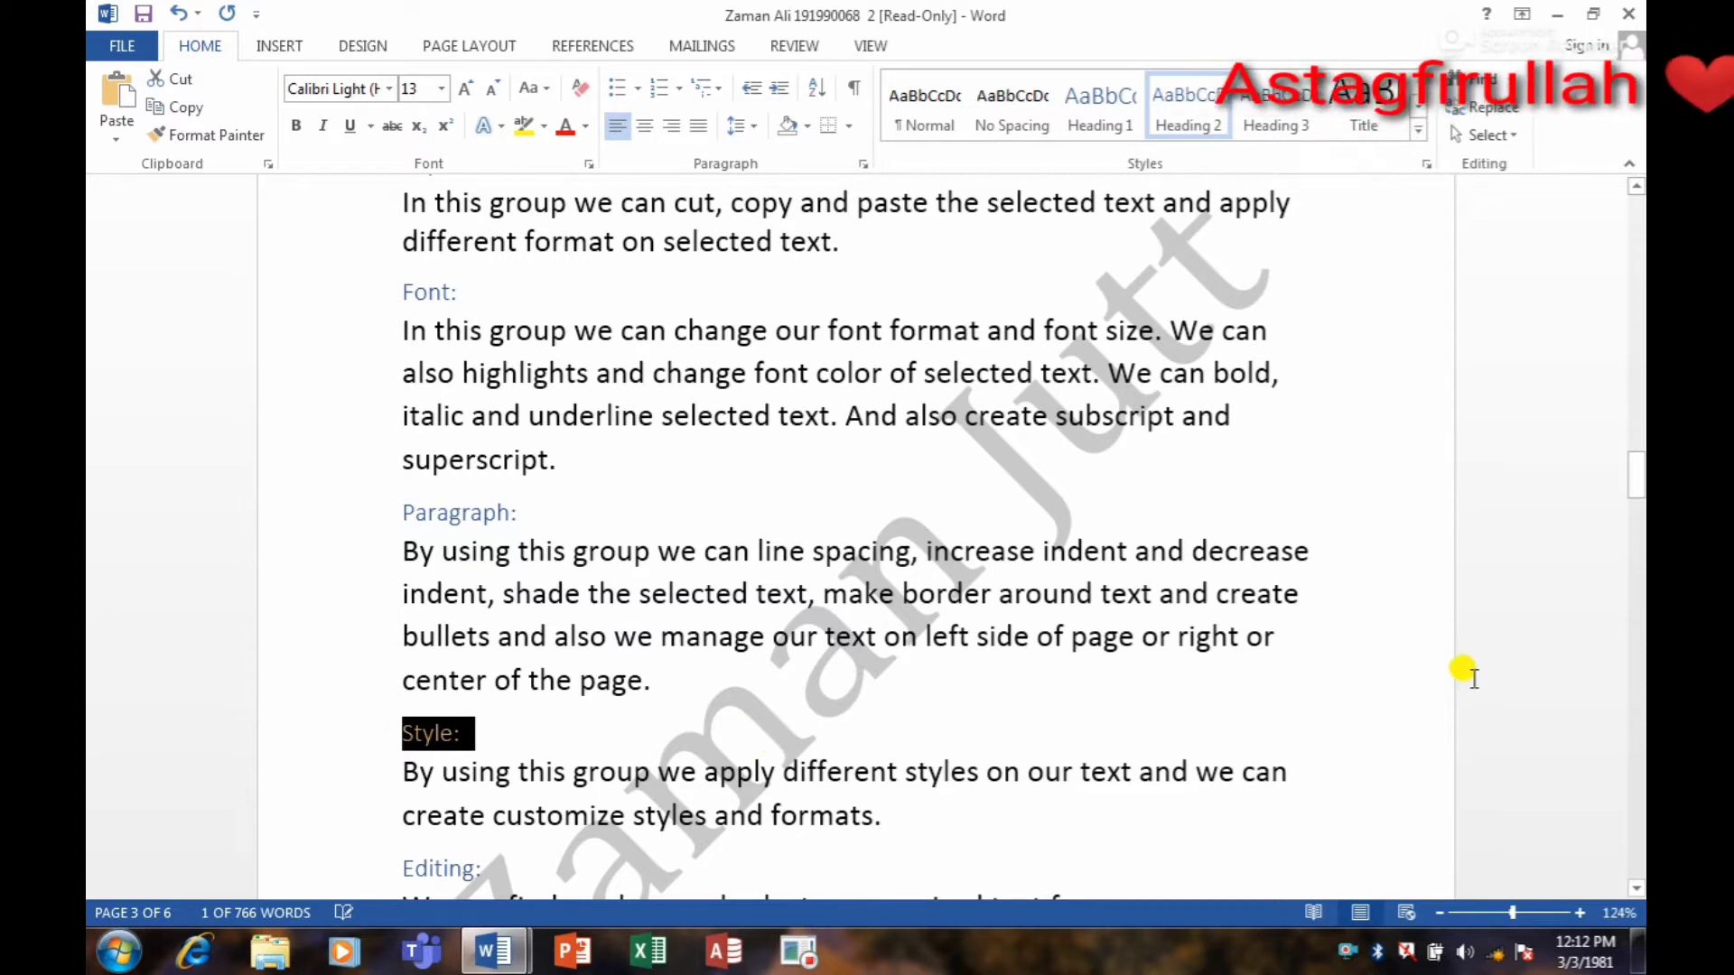
mouse_move(1637, 474)
mouse_down()
mouse_move(1637, 546)
mouse_move(1637, 189)
mouse_move(1633, 466)
mouse_move(1632, 422)
mouse_up()
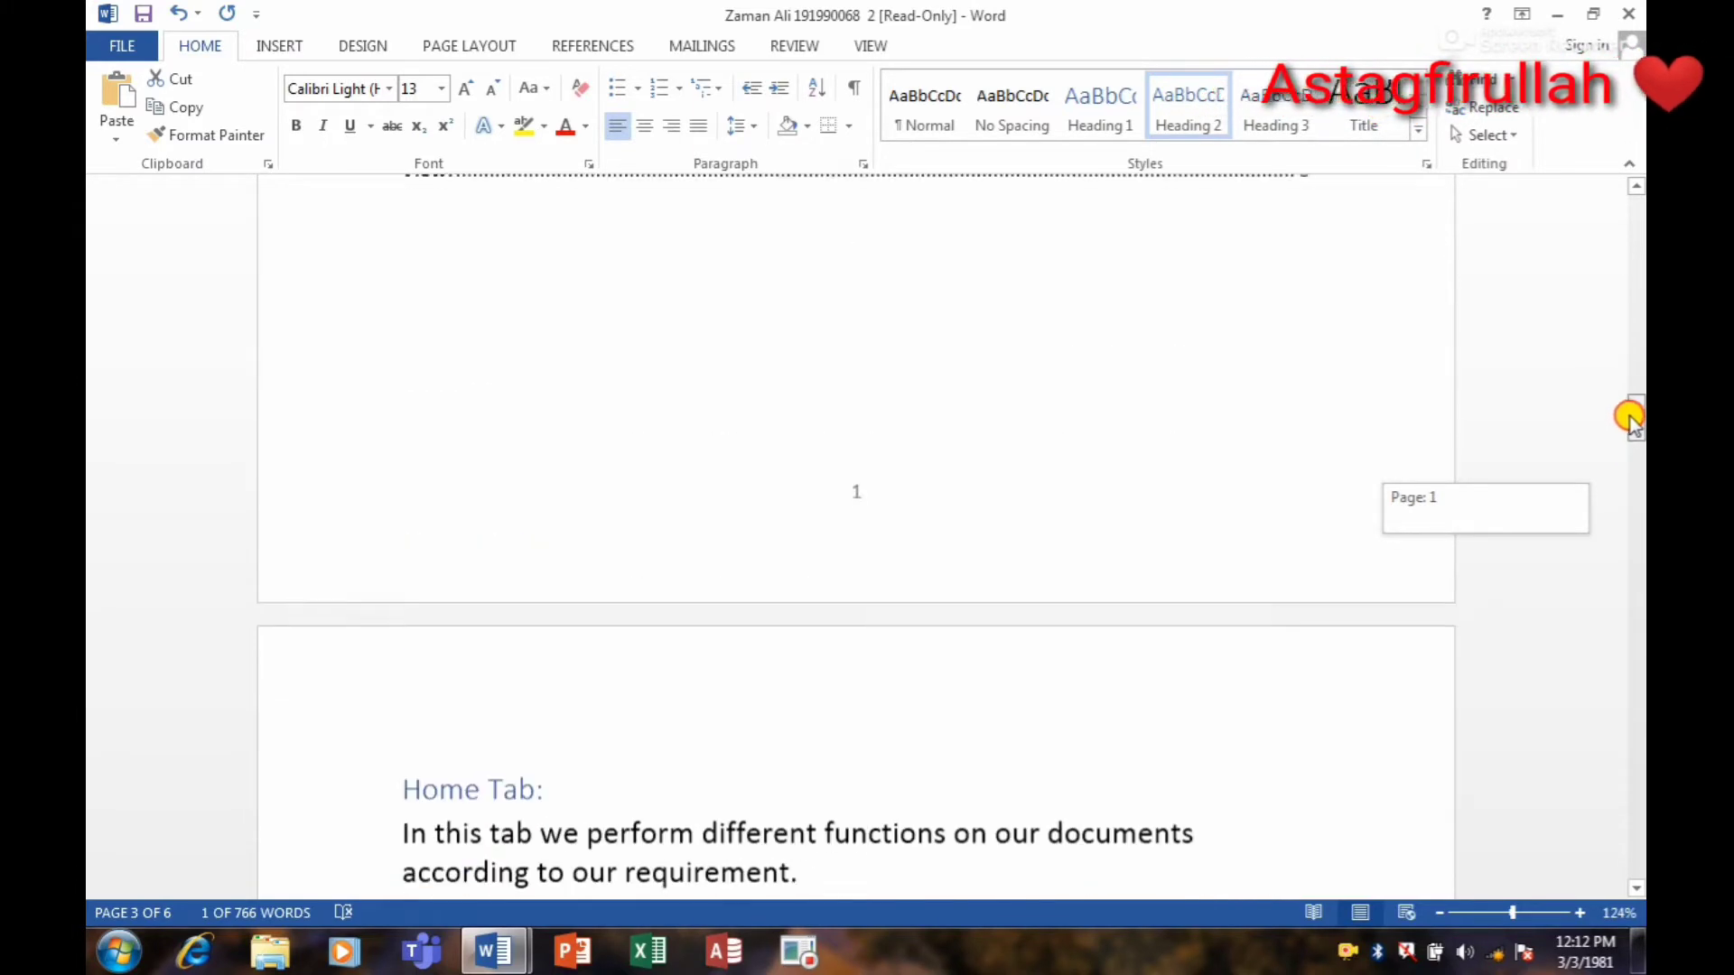
Delete the table of contents and blank lines on page 1, leaving 5 pages
click(767, 537)
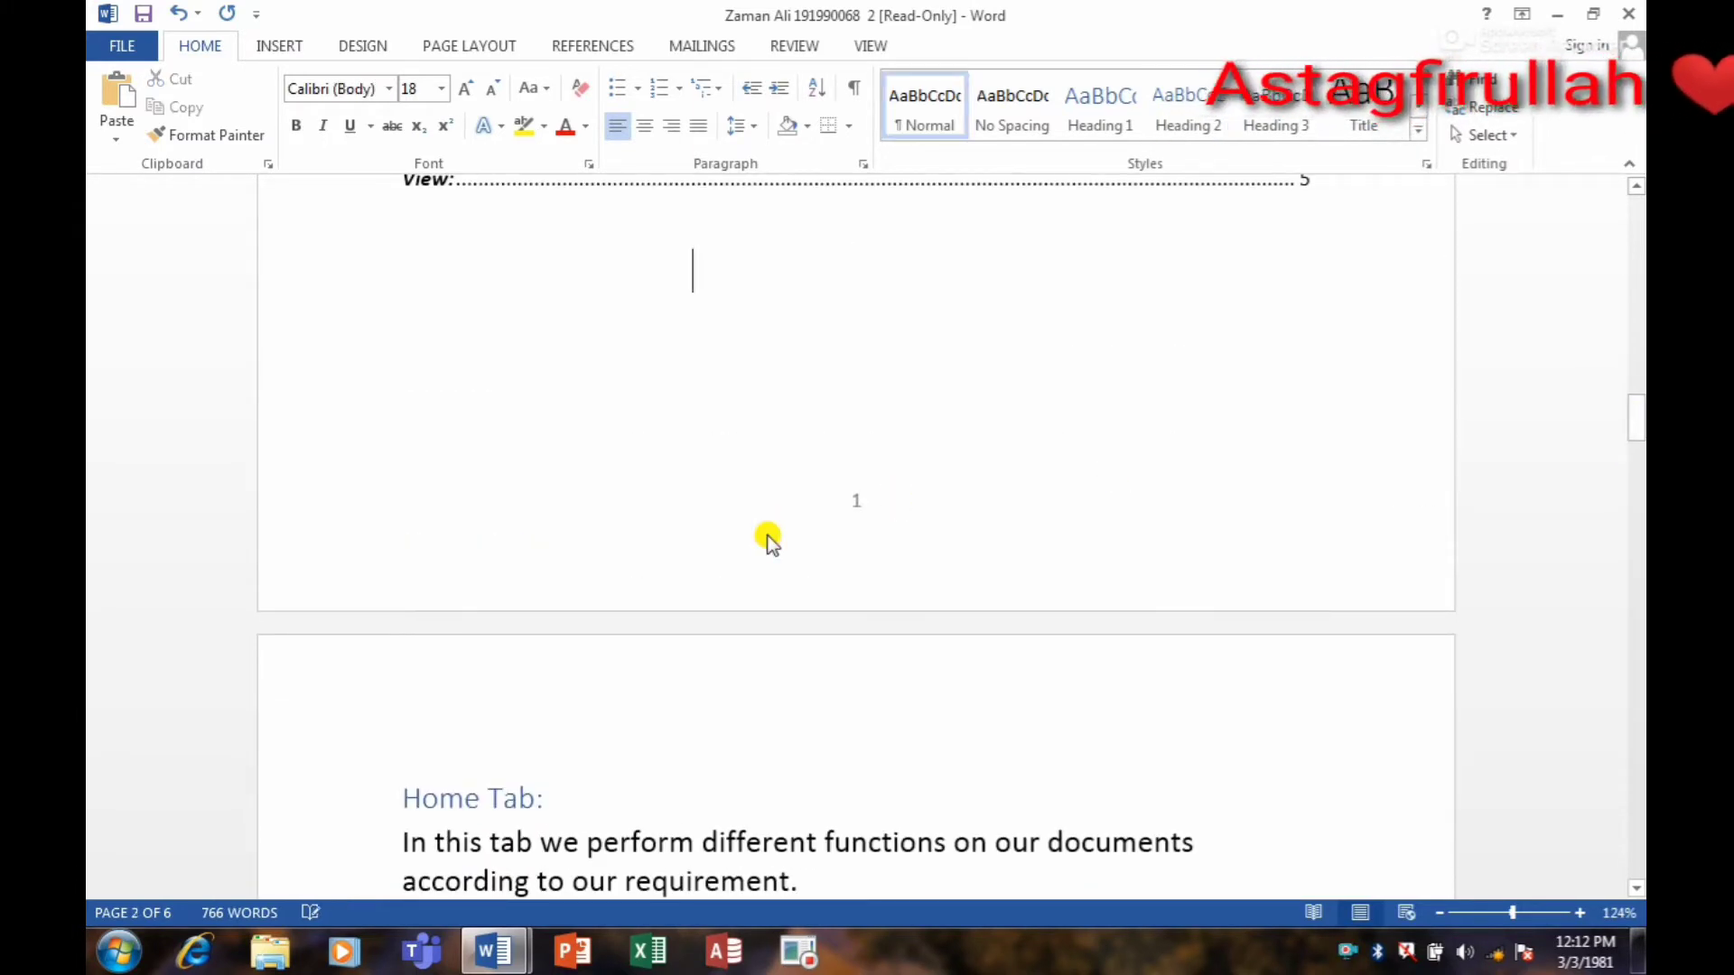
key(BackSpace)
key(BackSpace)
key(BackSpace)
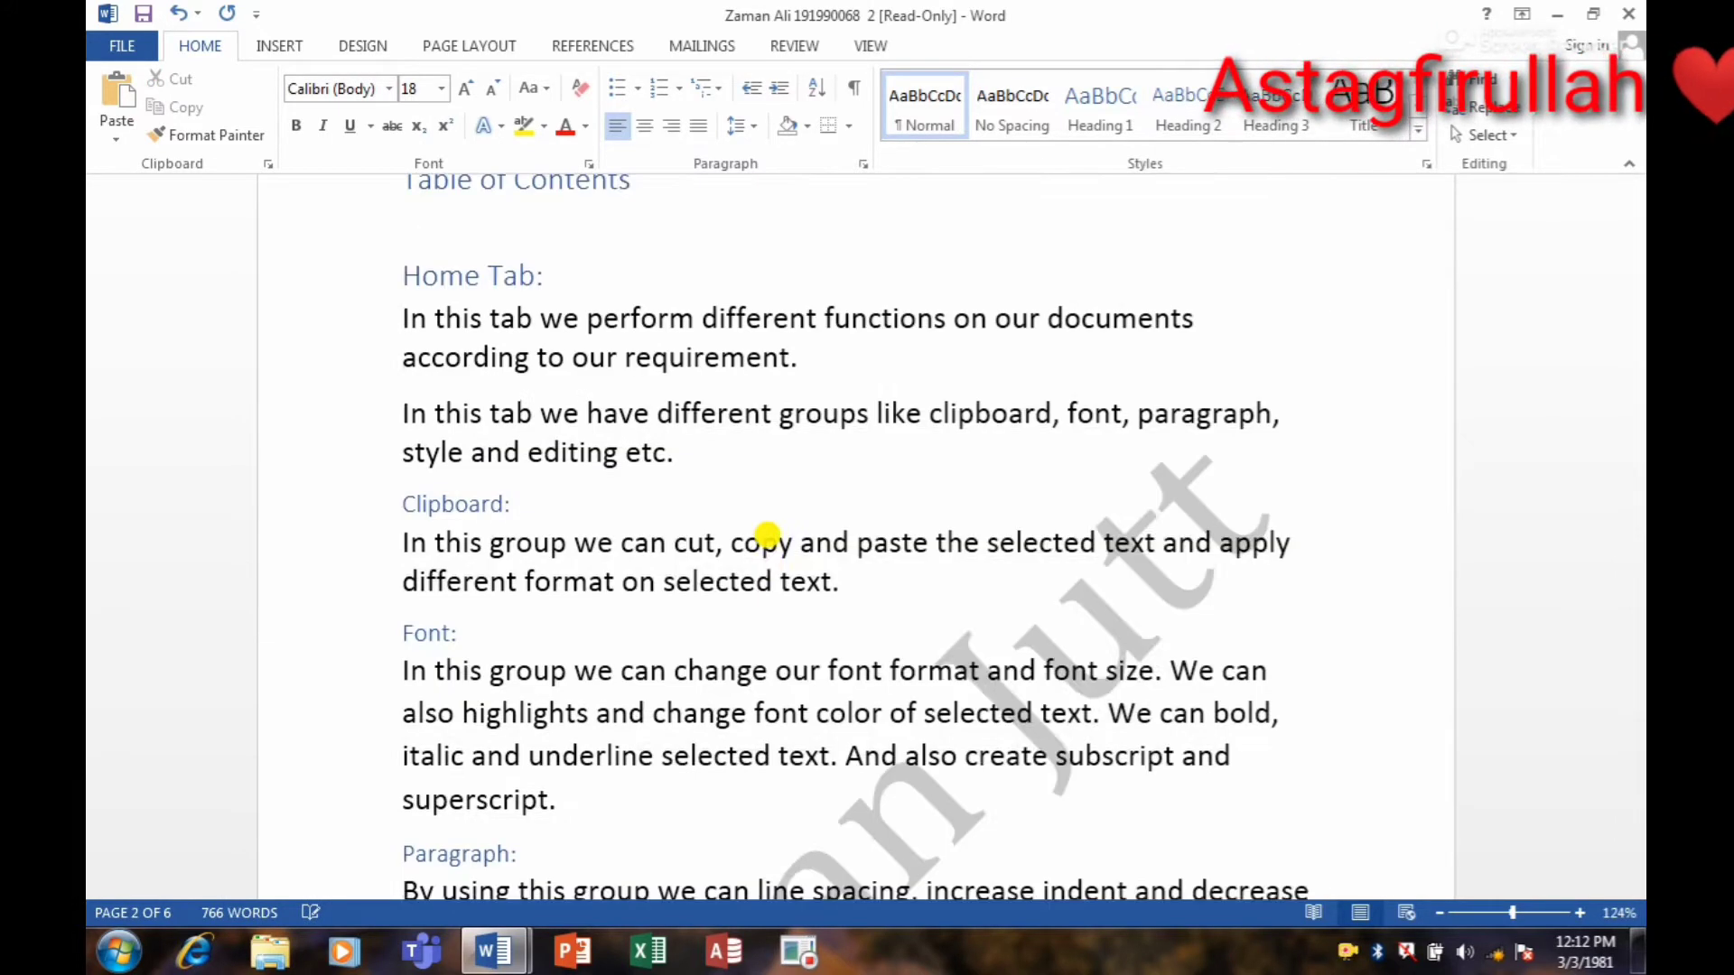
key(BackSpace)
key(BackSpace)
key(BackSpace)
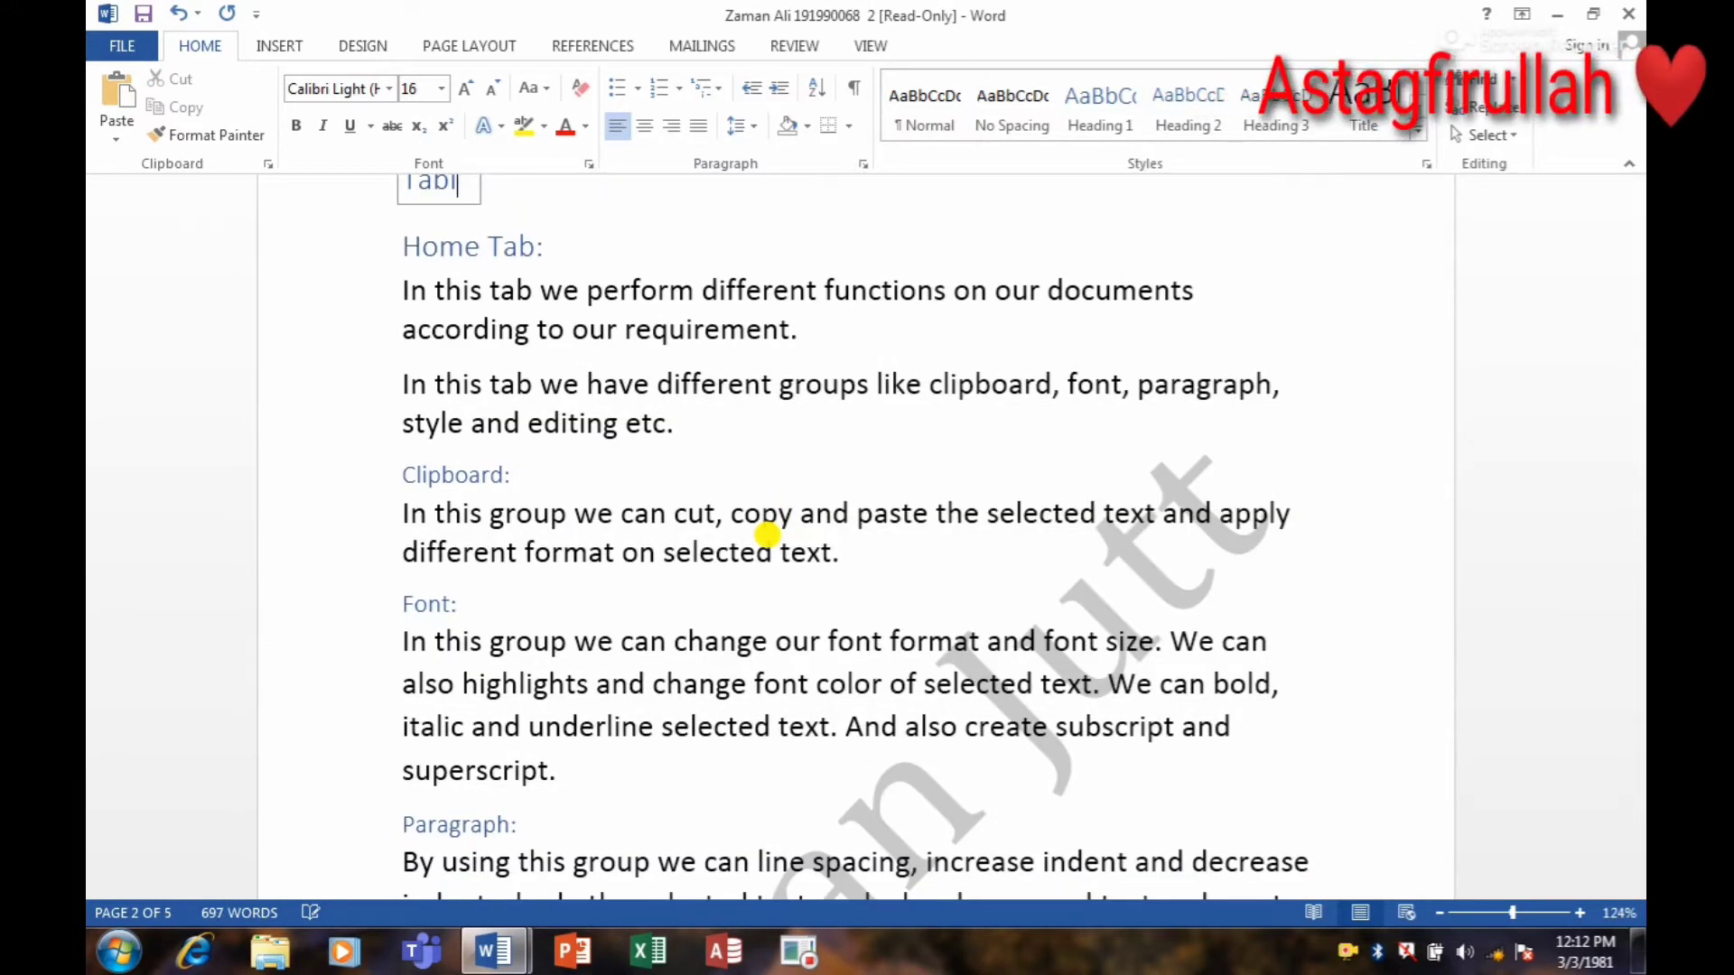
key(BackSpace)
key(BackSpace)
key(BackSpace)
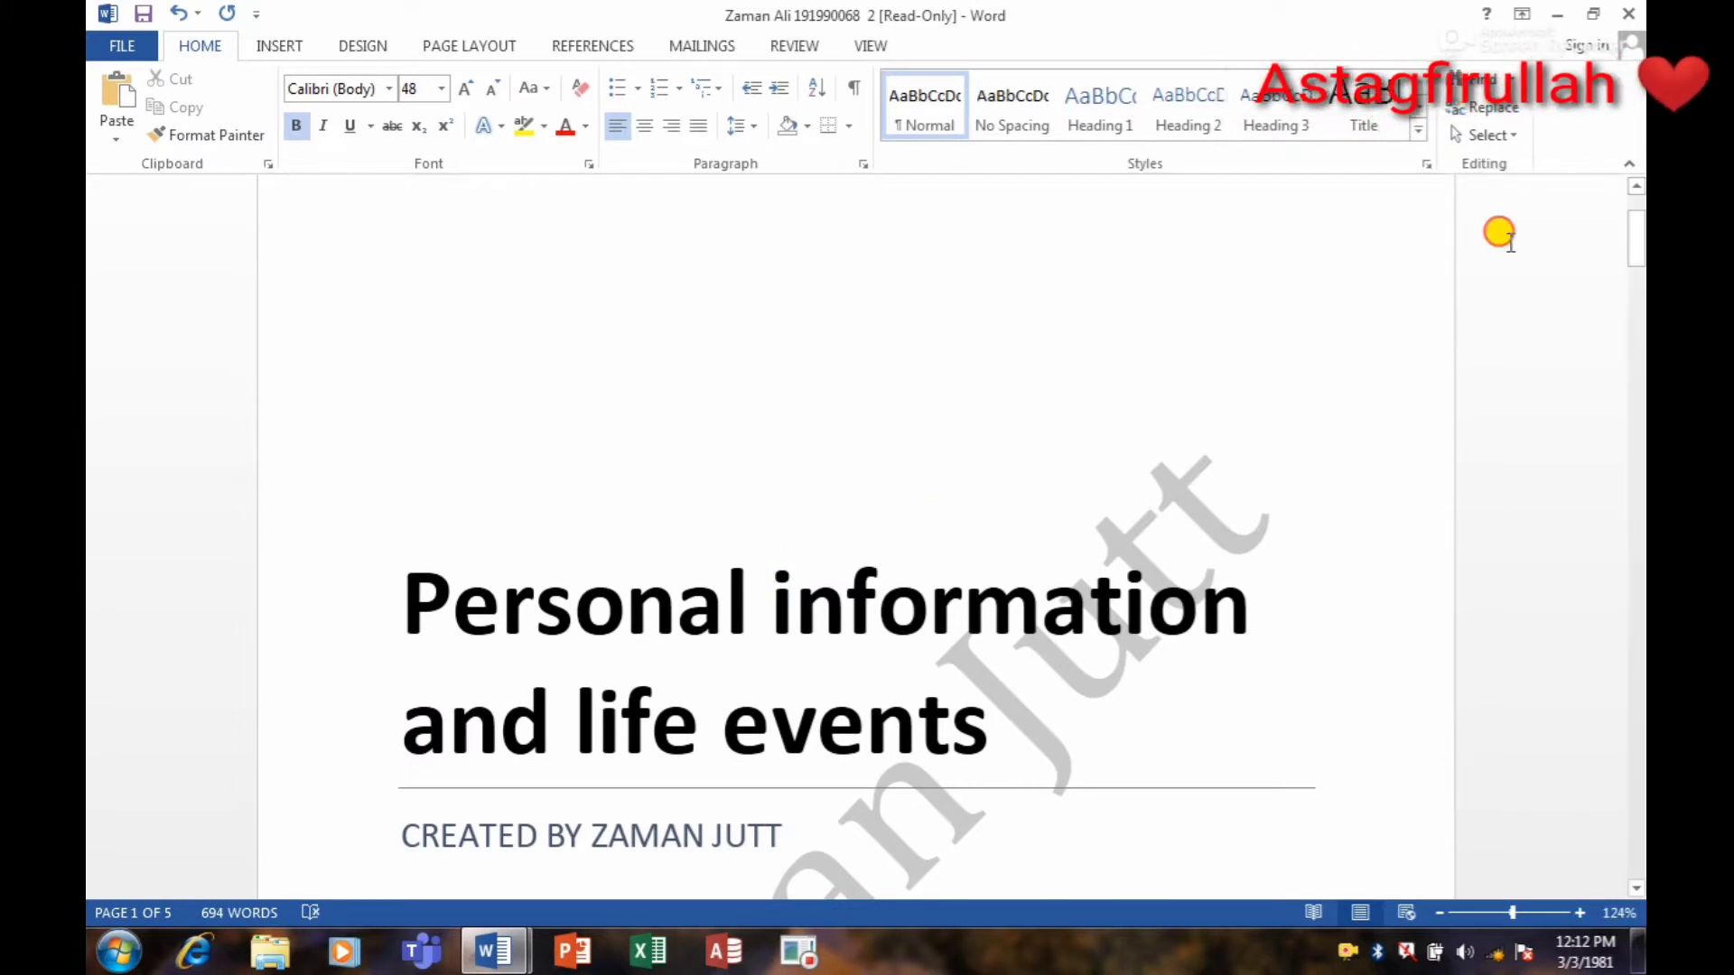
Remove the current cover page from Insert > Cover Page, leaving a 4-page report
mouse_move(1635, 260)
mouse_down()
mouse_move(1626, 386)
mouse_move(1625, 355)
mouse_up()
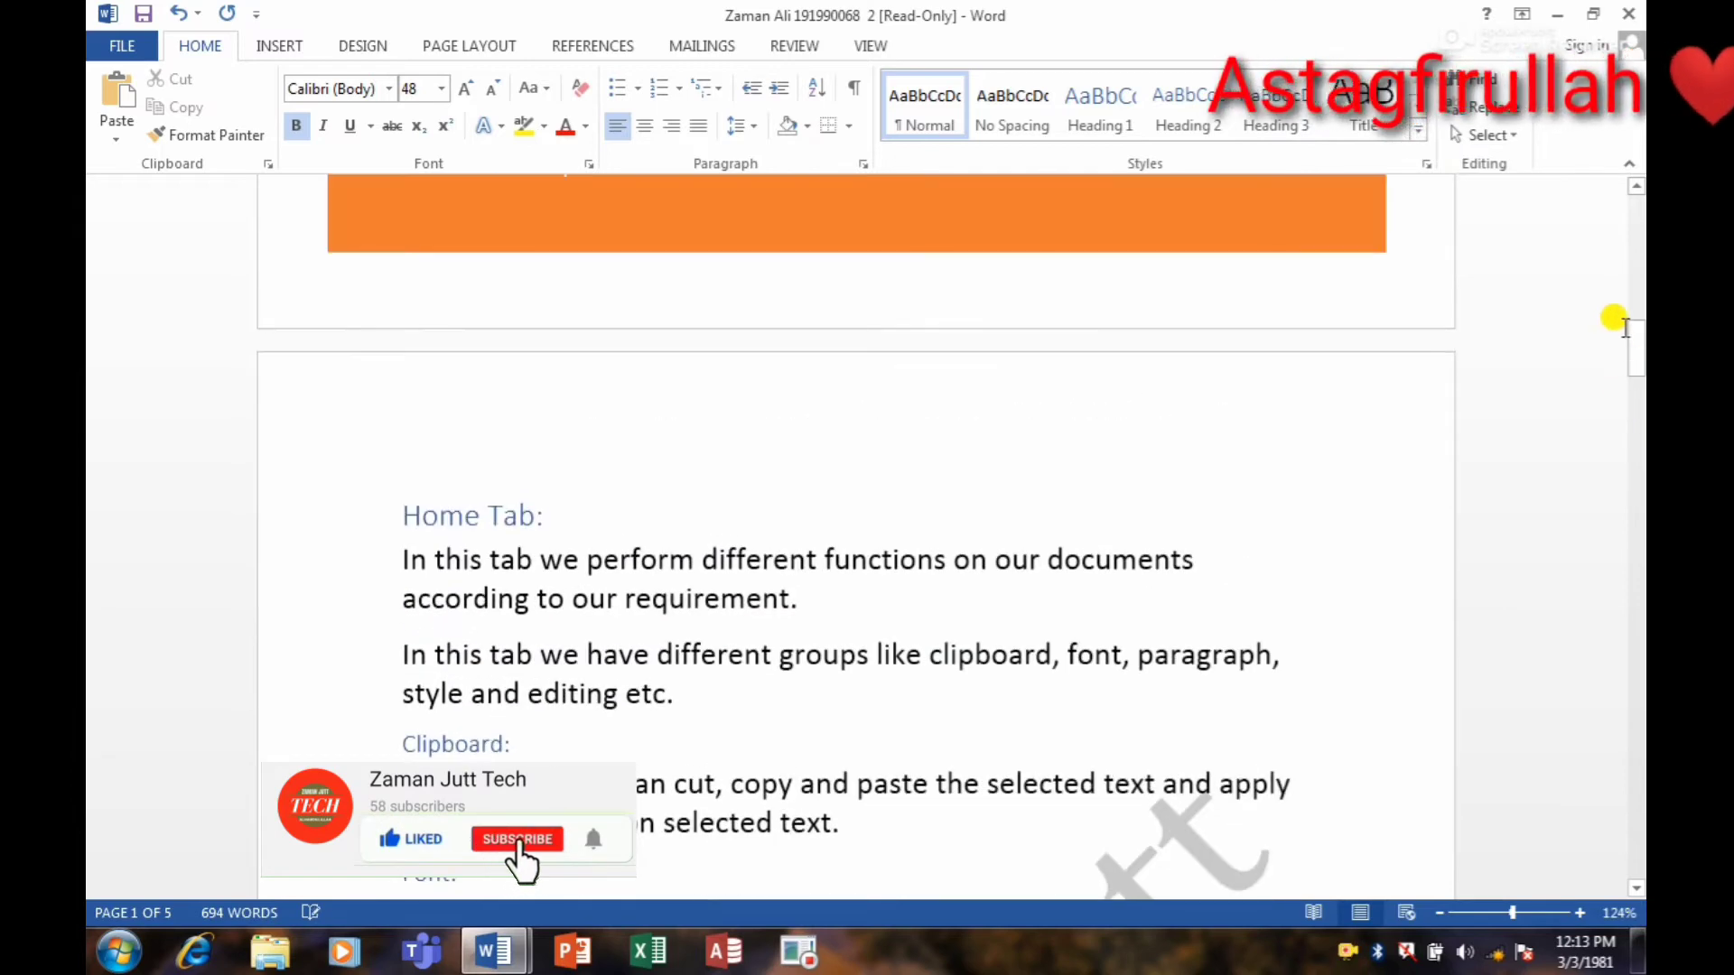
click(284, 54)
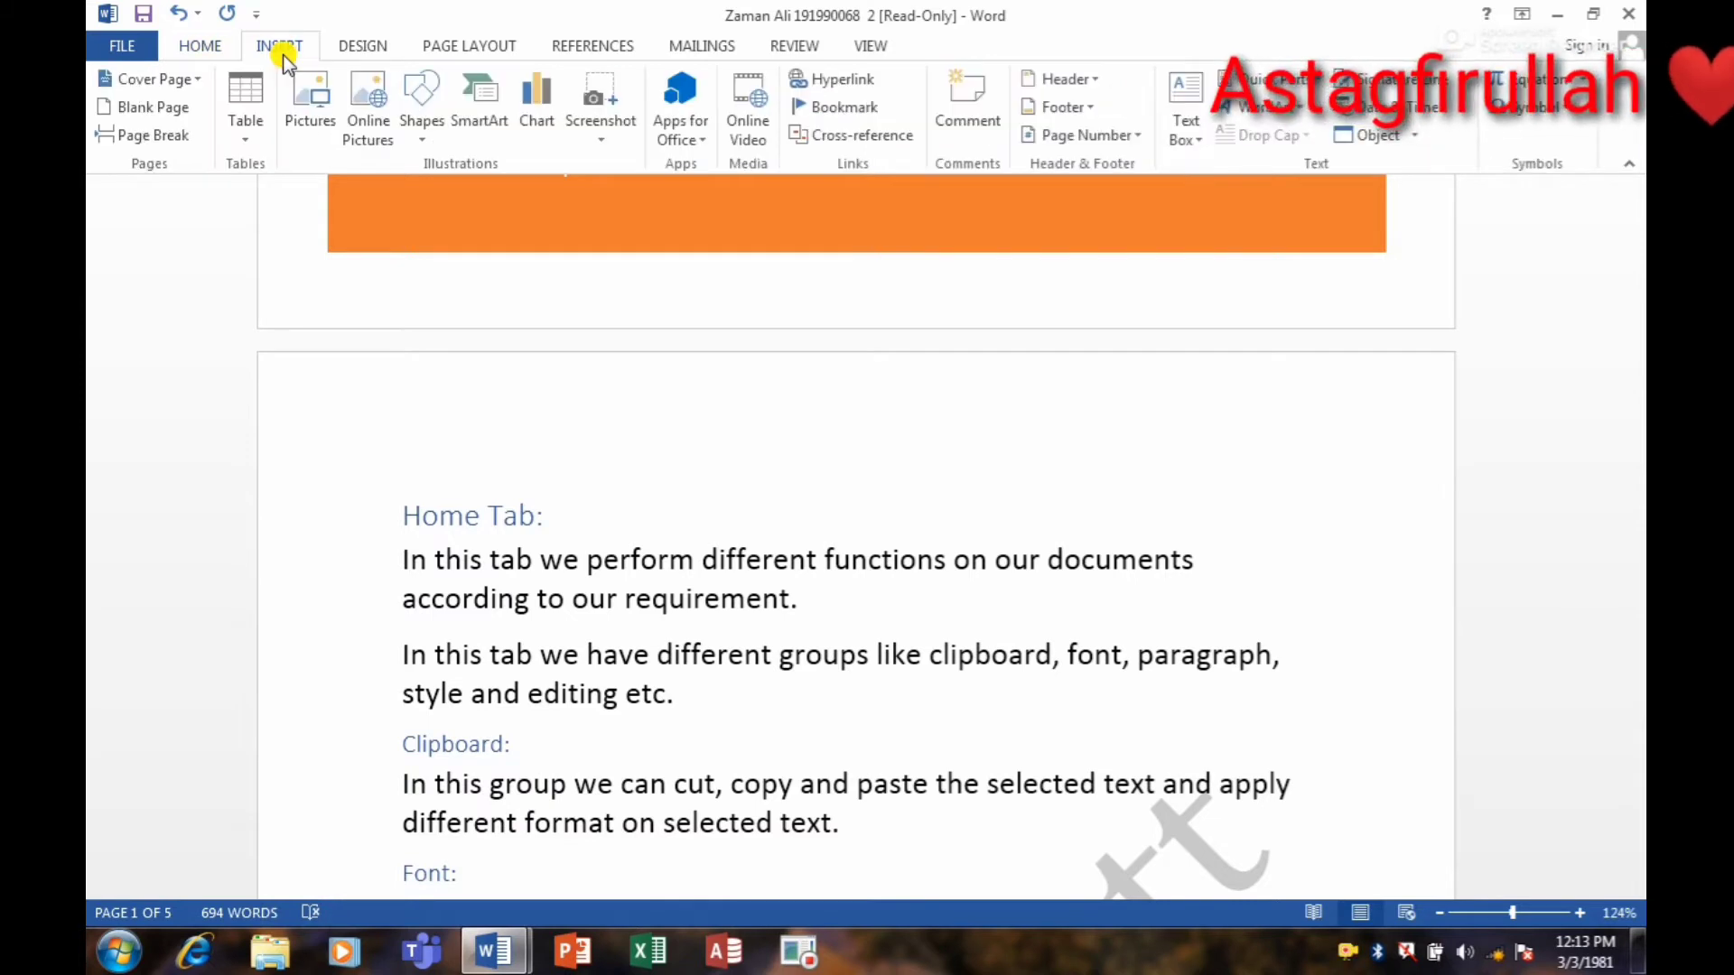
click(137, 72)
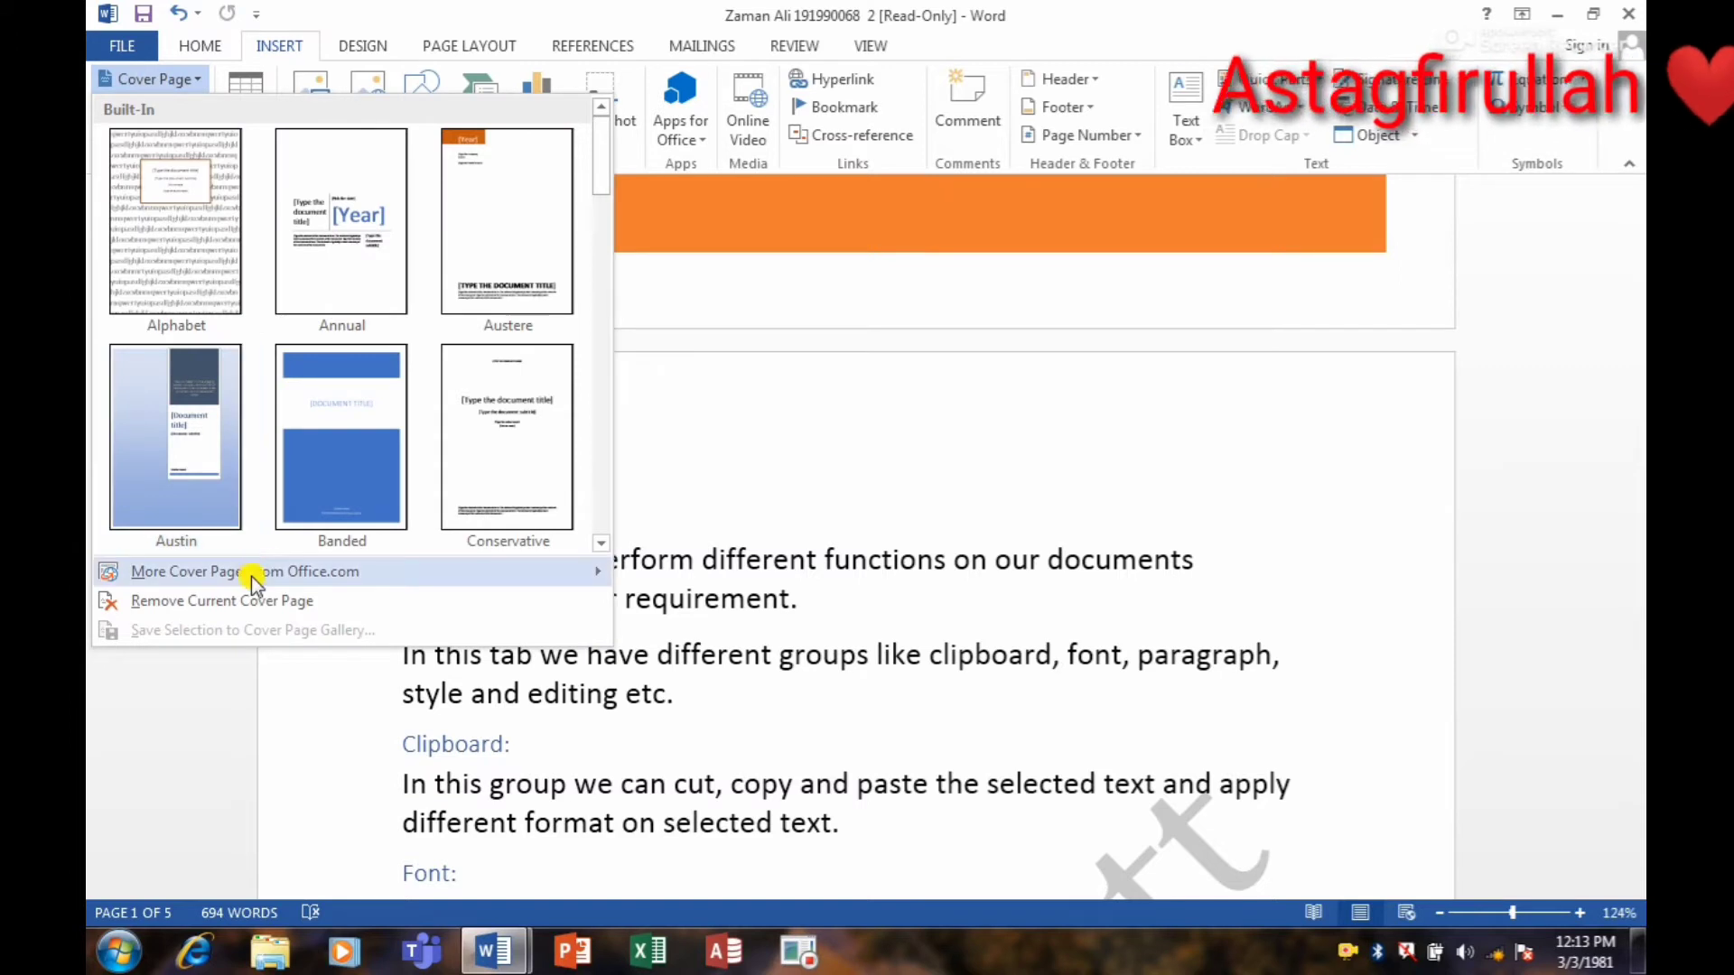
click(220, 602)
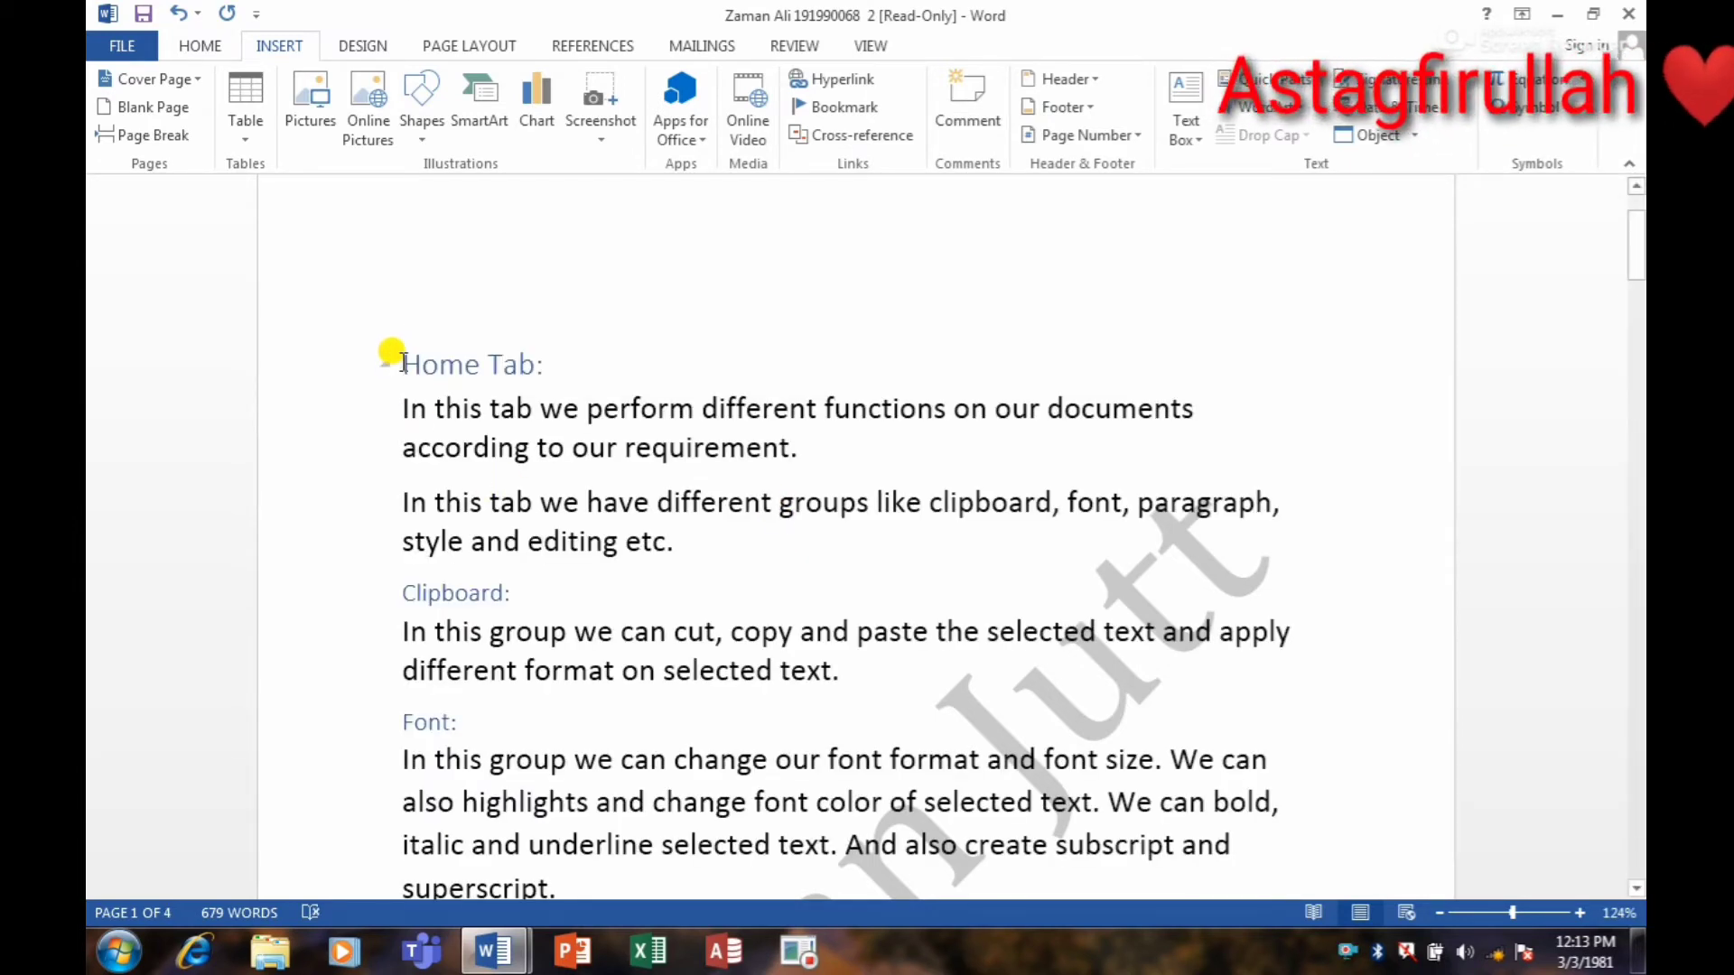
scroll(401, 361, down, 2)
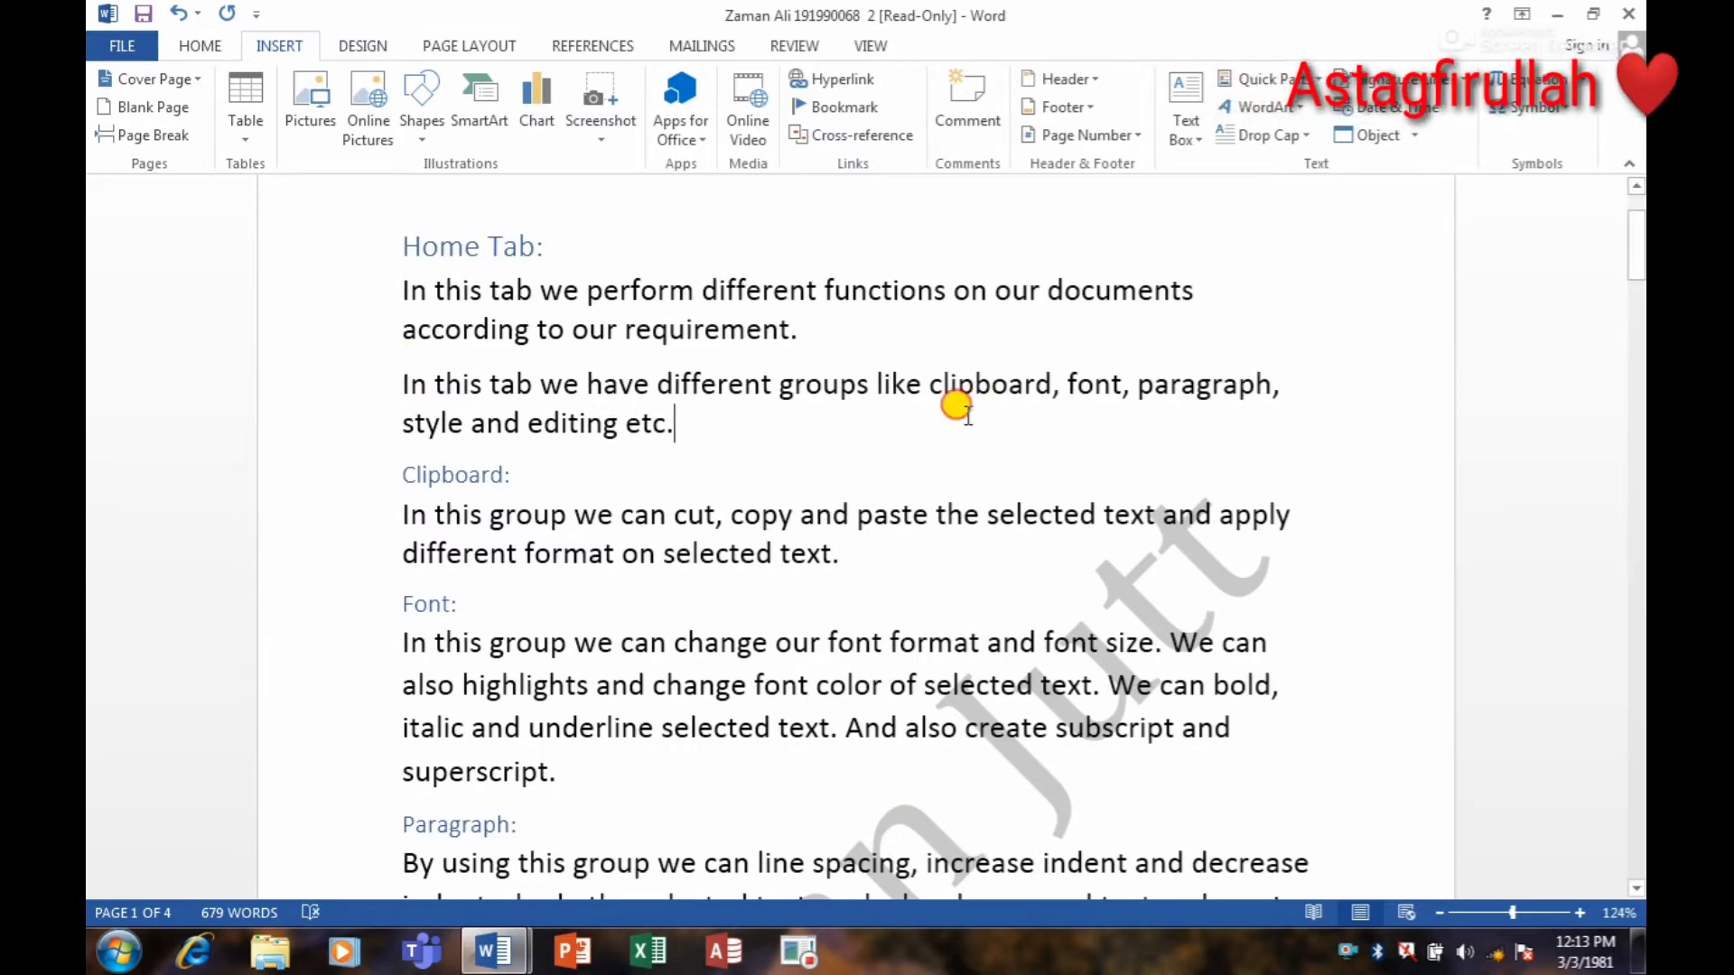
Add Send to Microsoft PowerPoint from All Commands to the Quick Access Toolbar and confirm
click(257, 14)
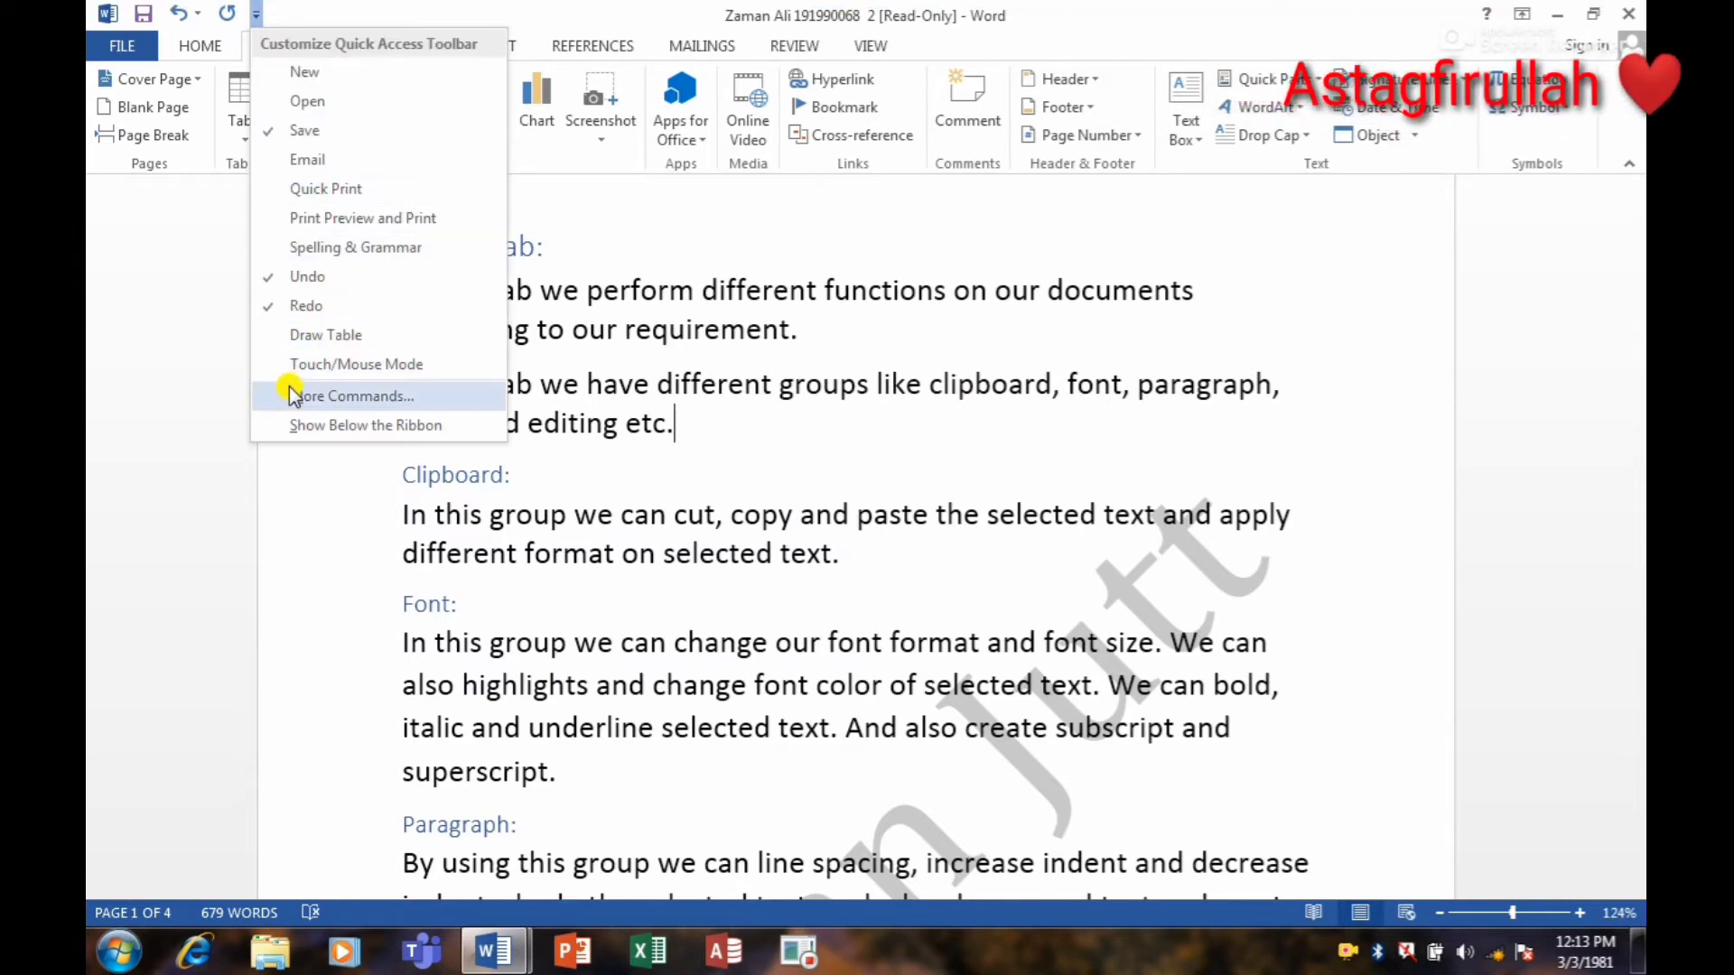
click(333, 397)
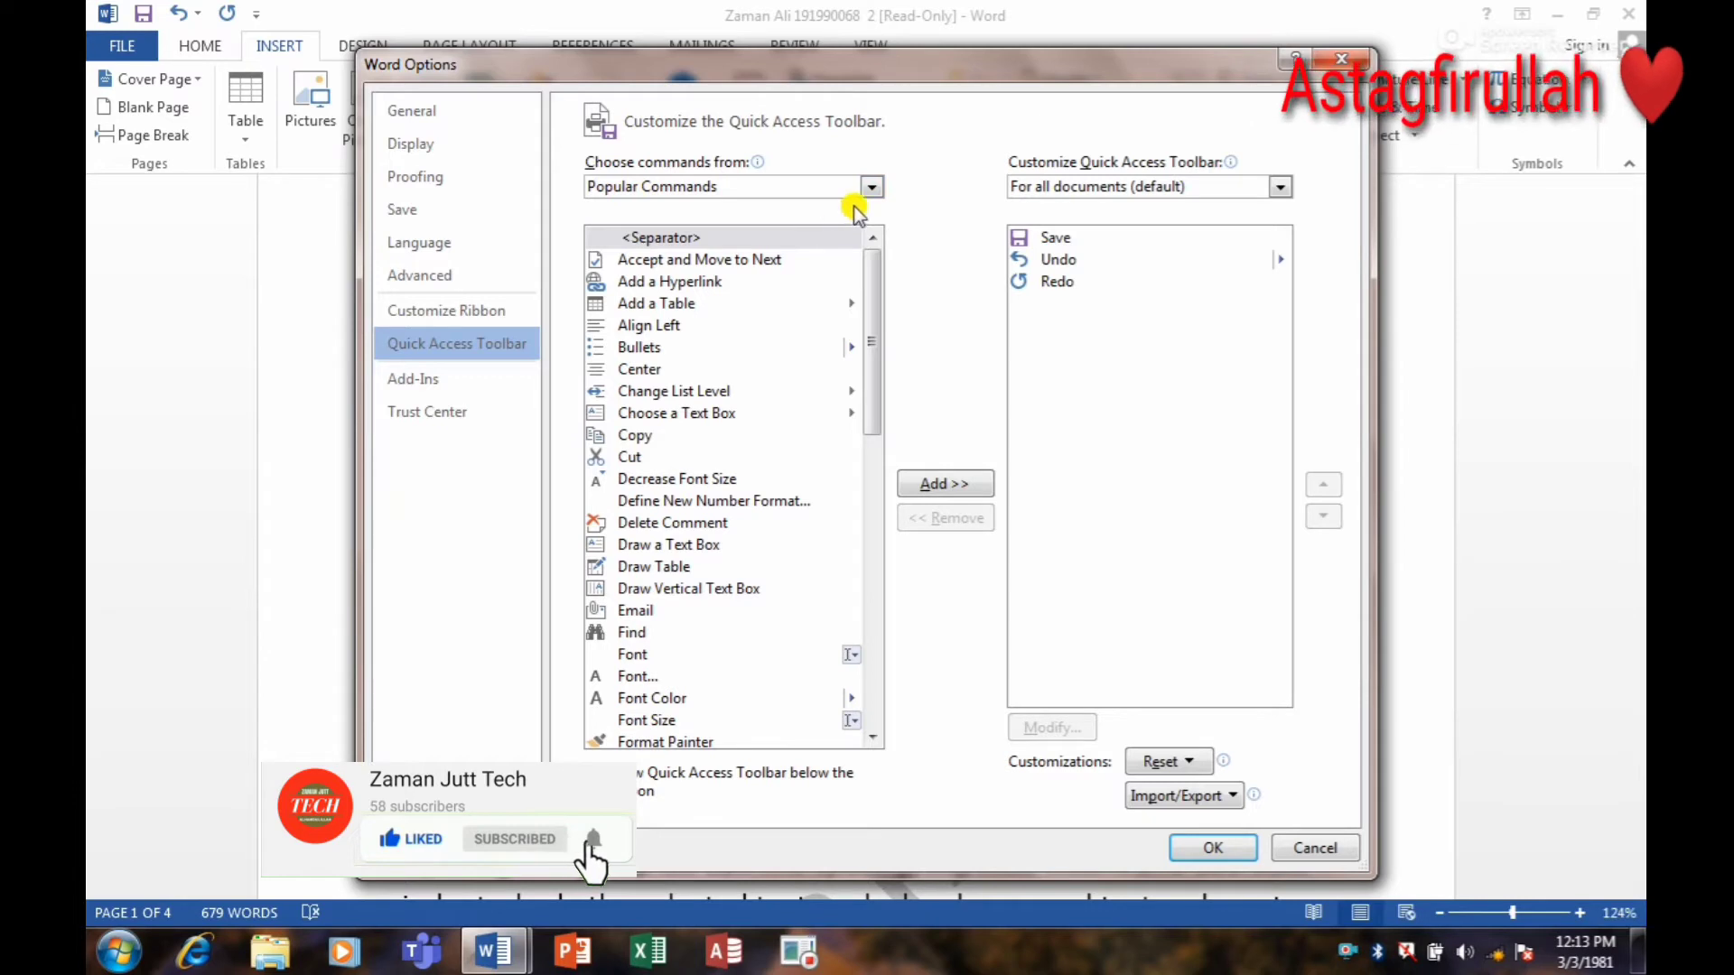
click(873, 187)
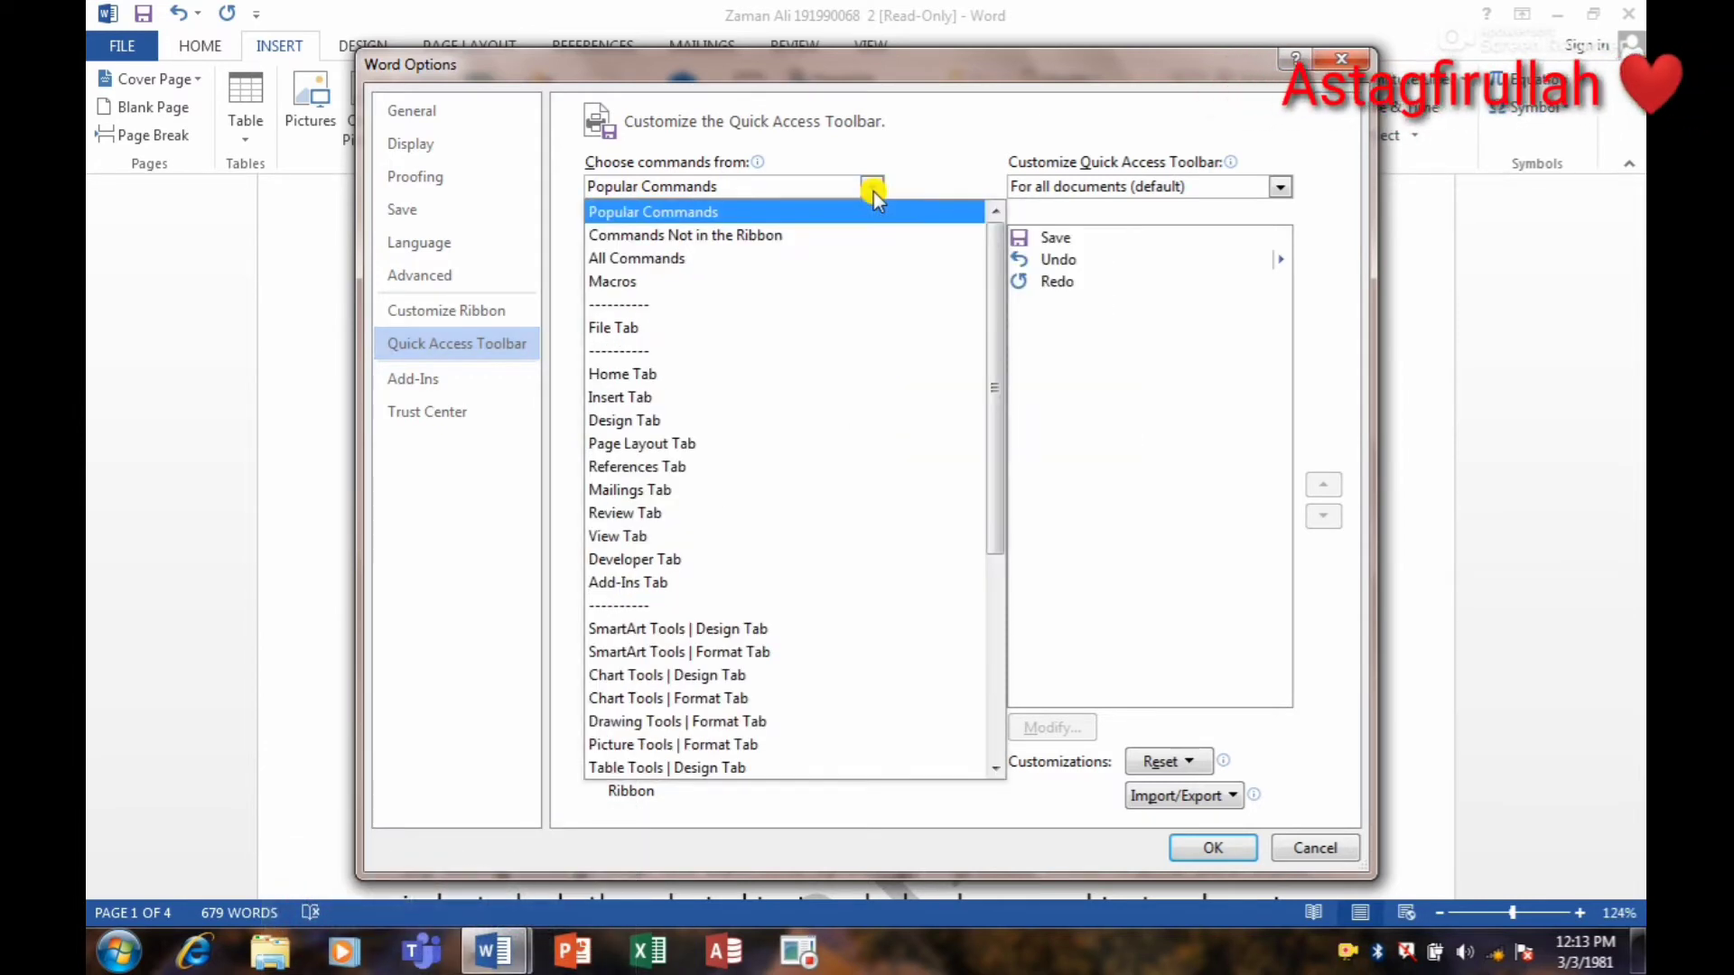
click(769, 260)
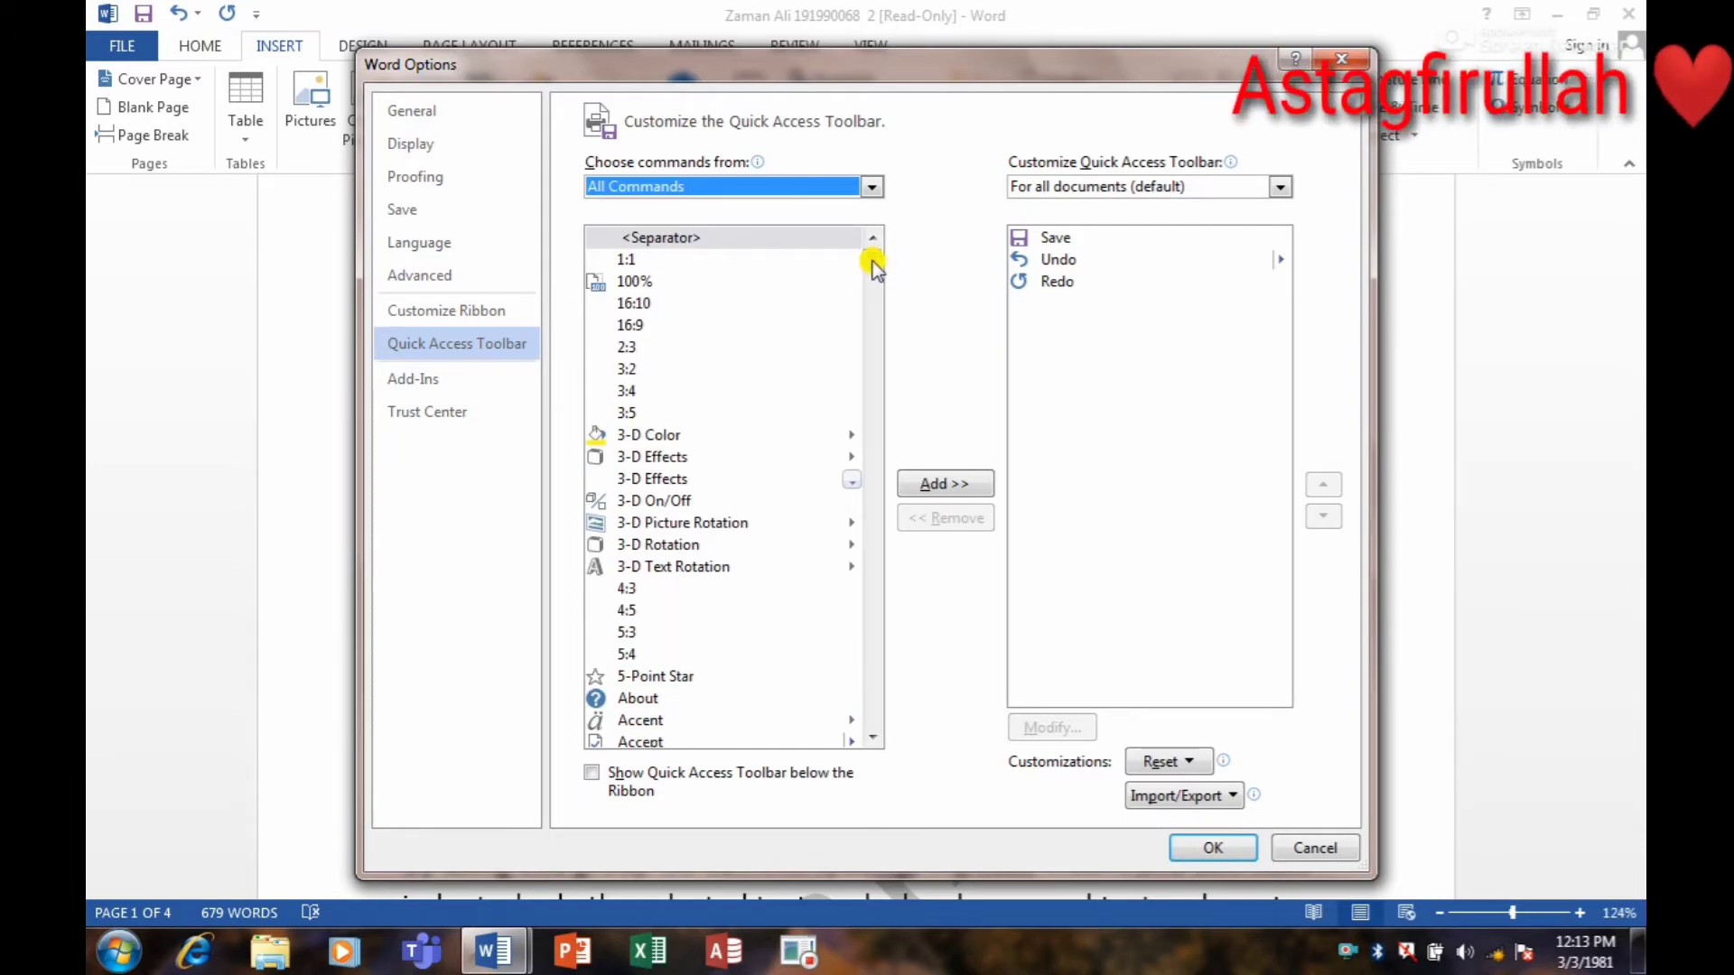
drag(873, 266, 866, 635)
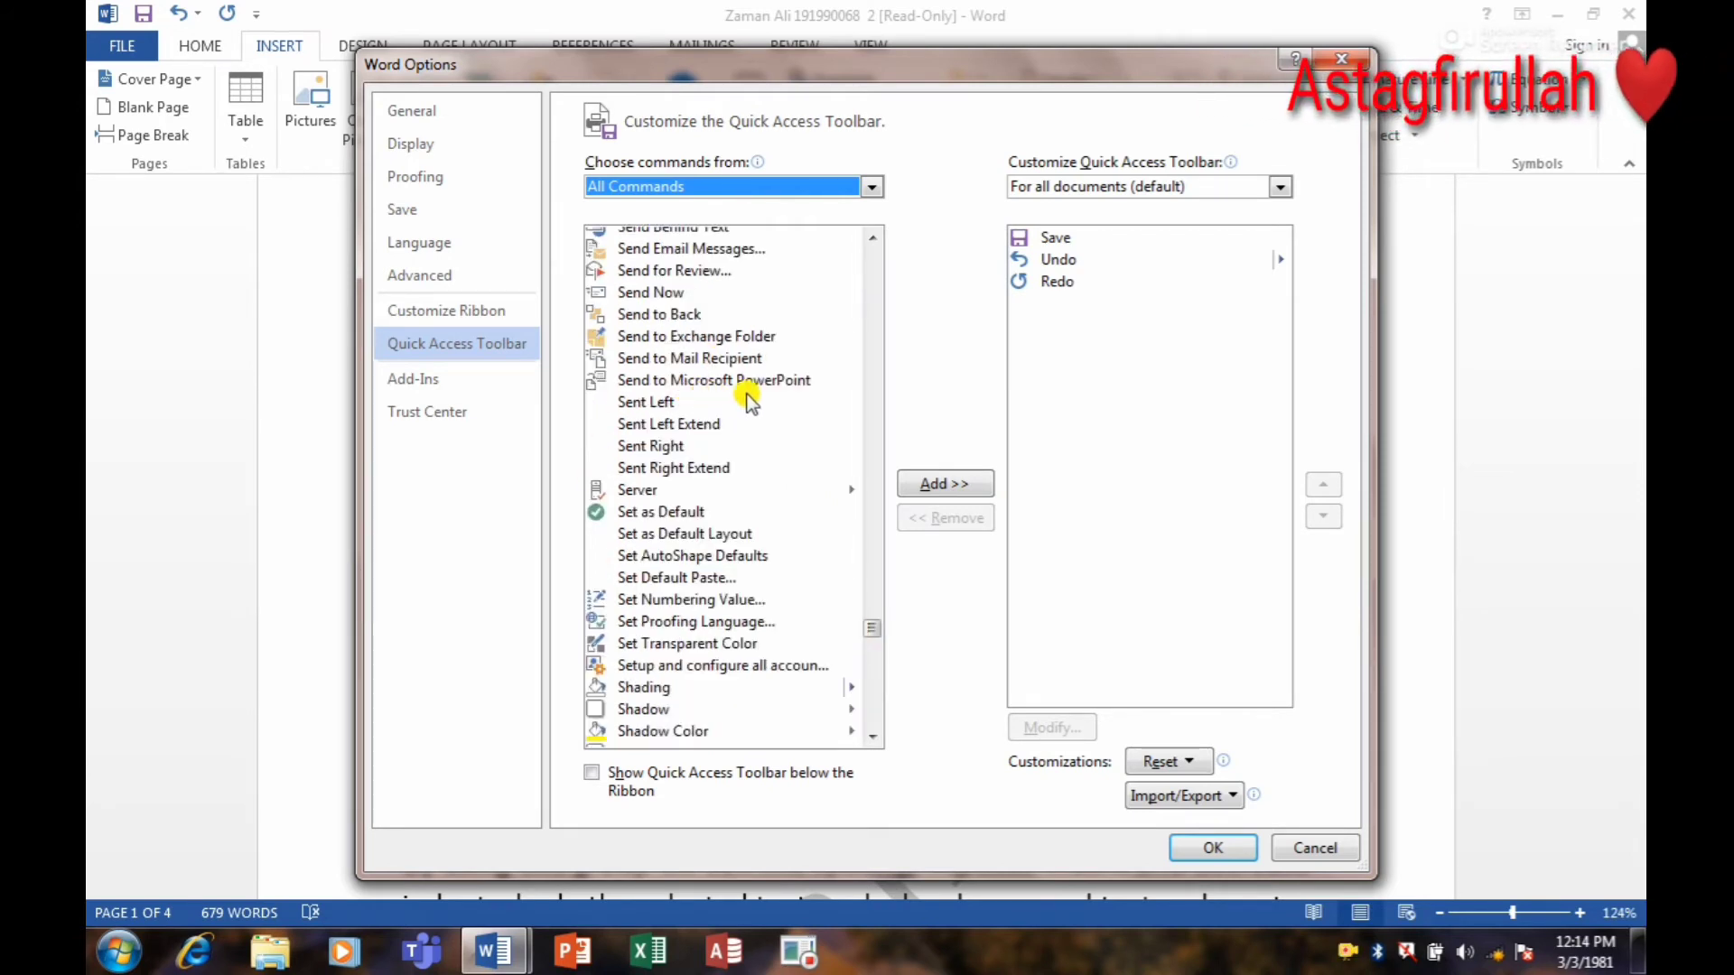
click(672, 381)
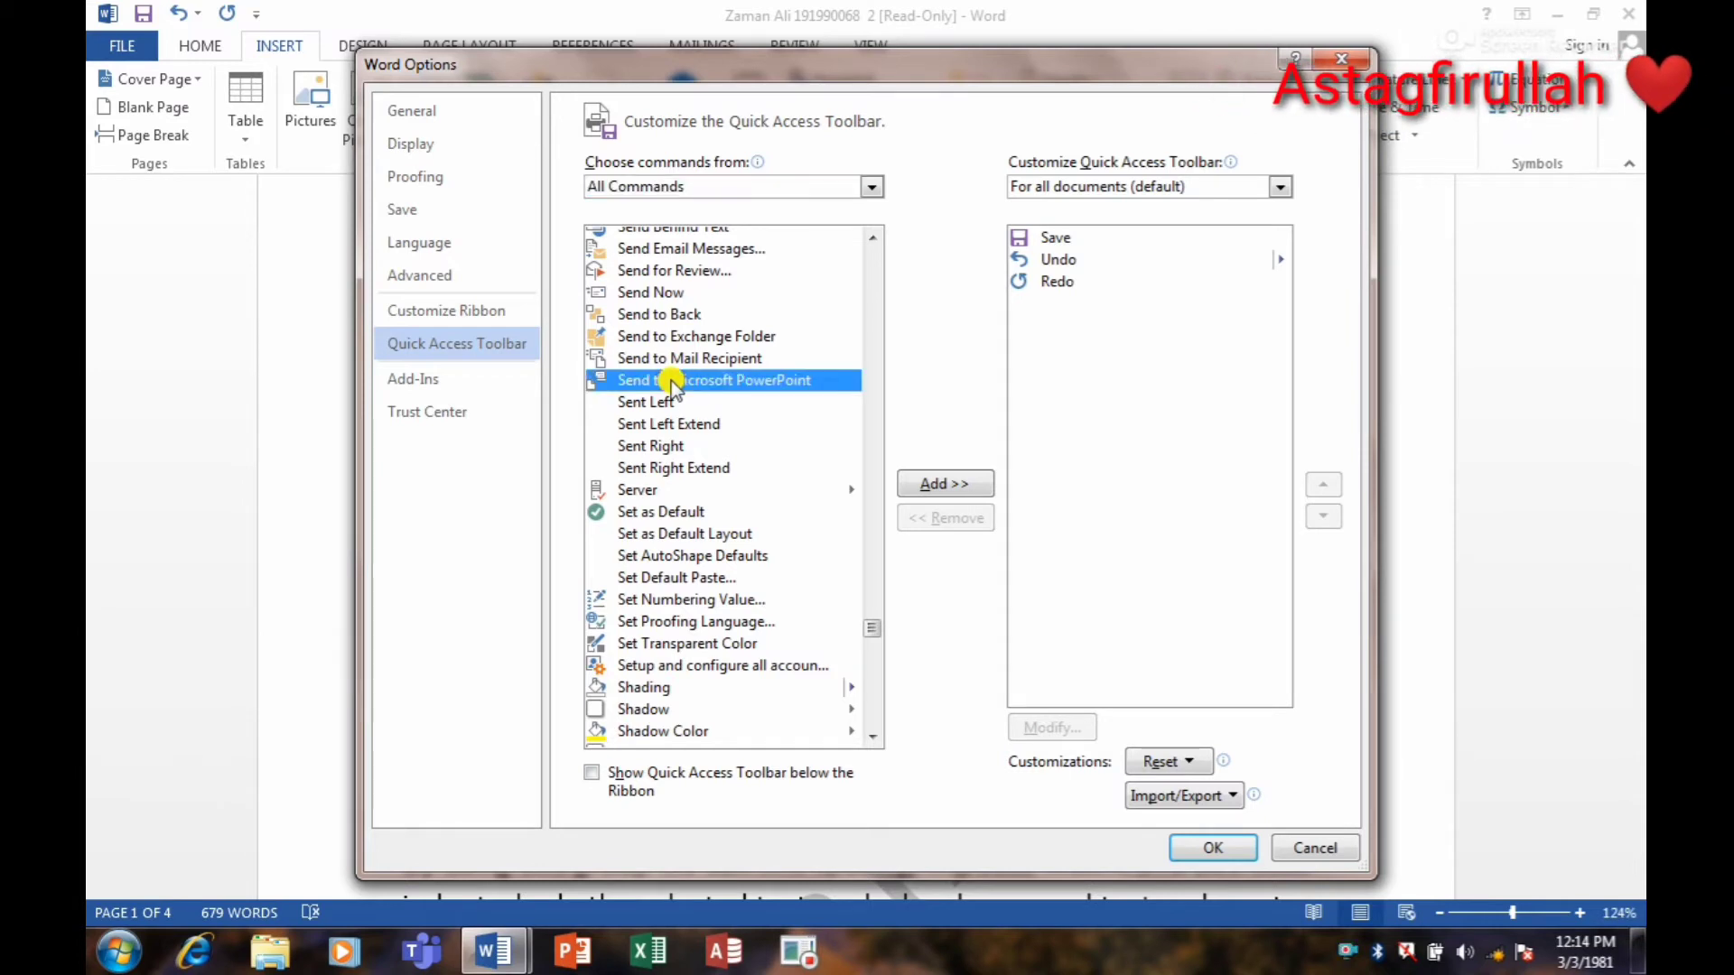
click(946, 485)
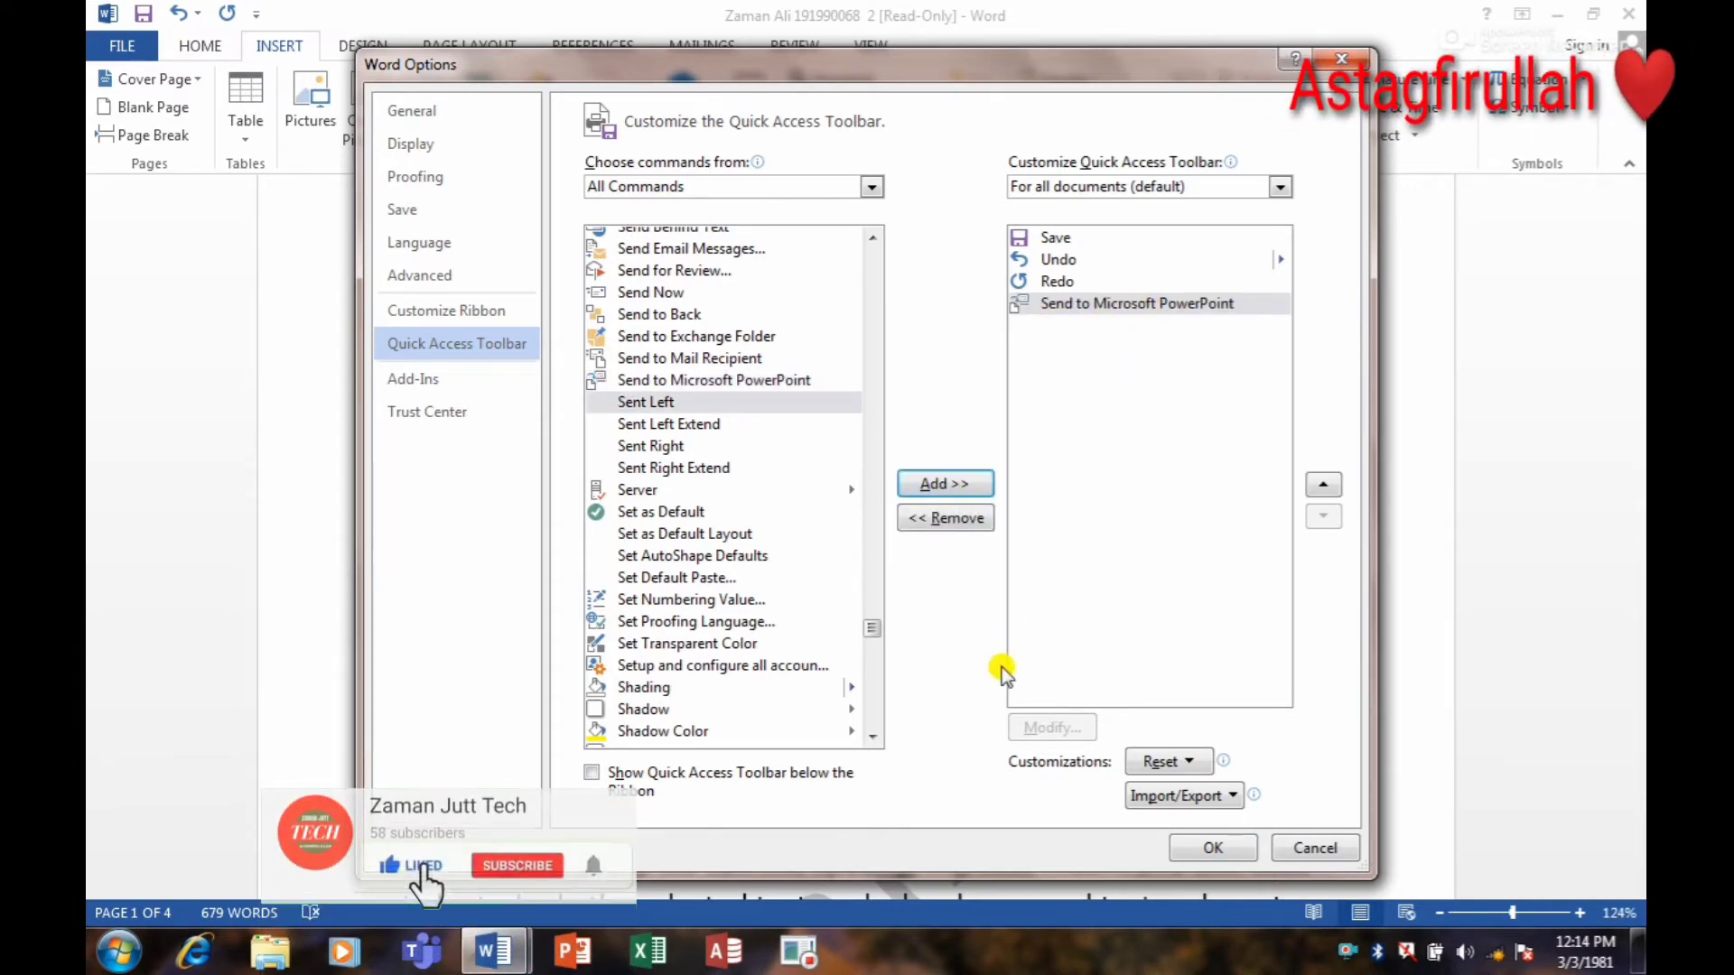
click(1214, 849)
Send the report to PowerPoint with the new Quick Access Toolbar button
click(1224, 863)
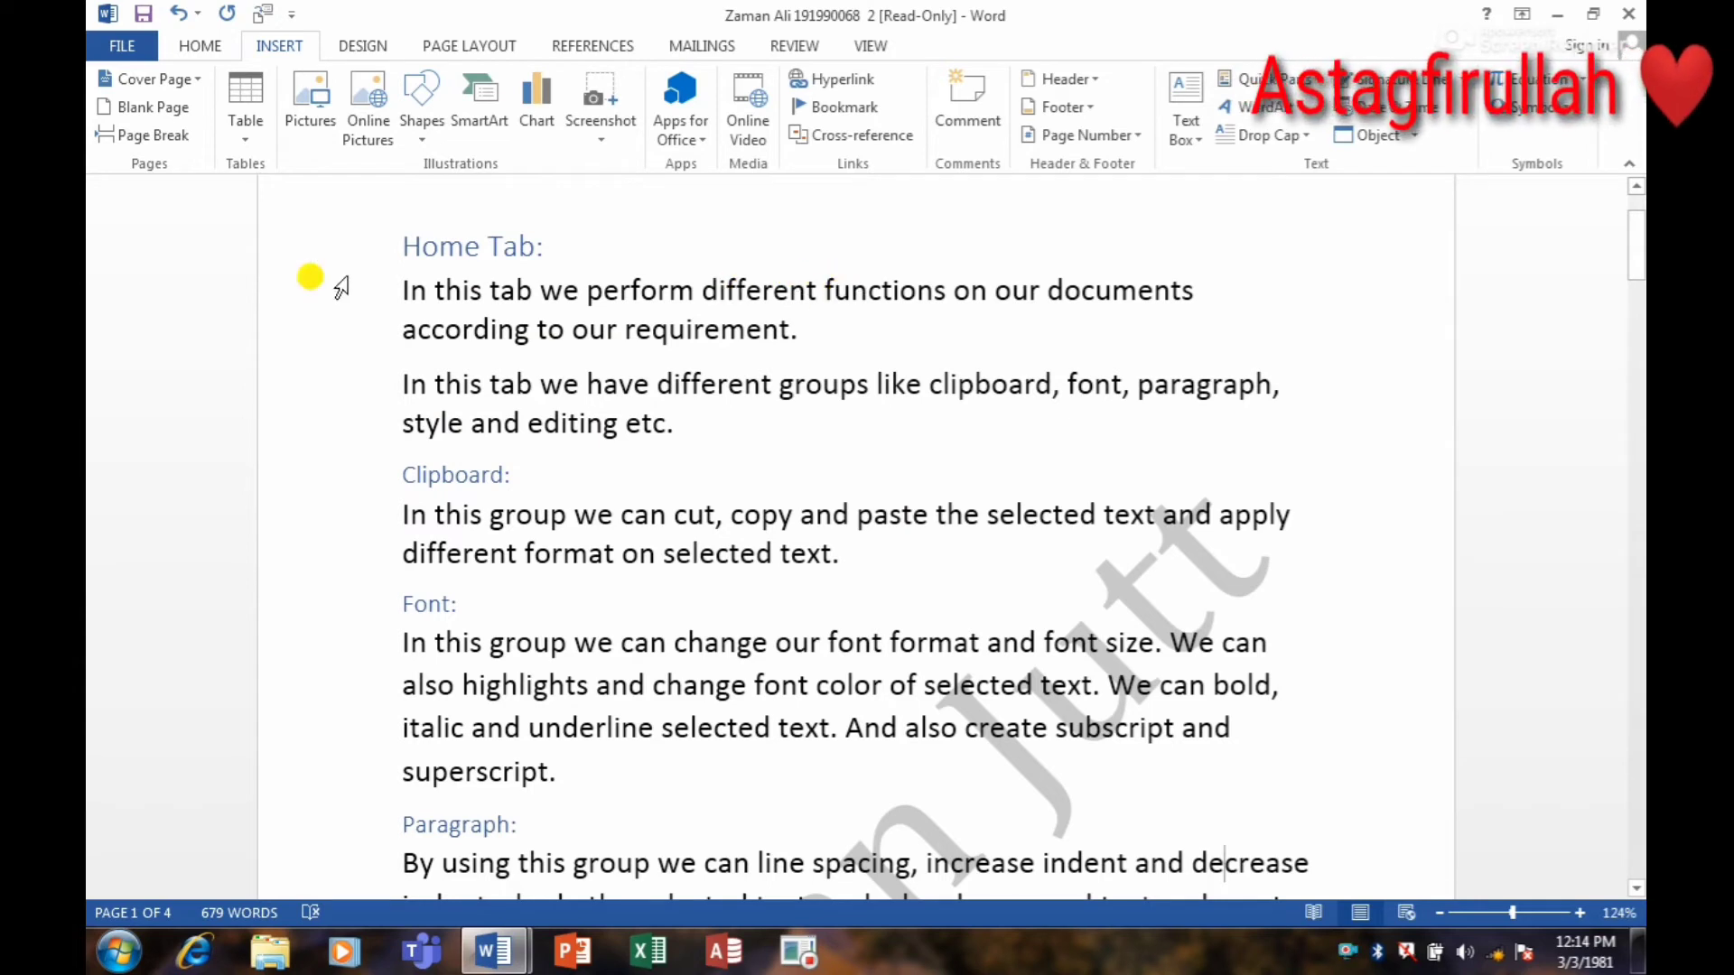
click(261, 16)
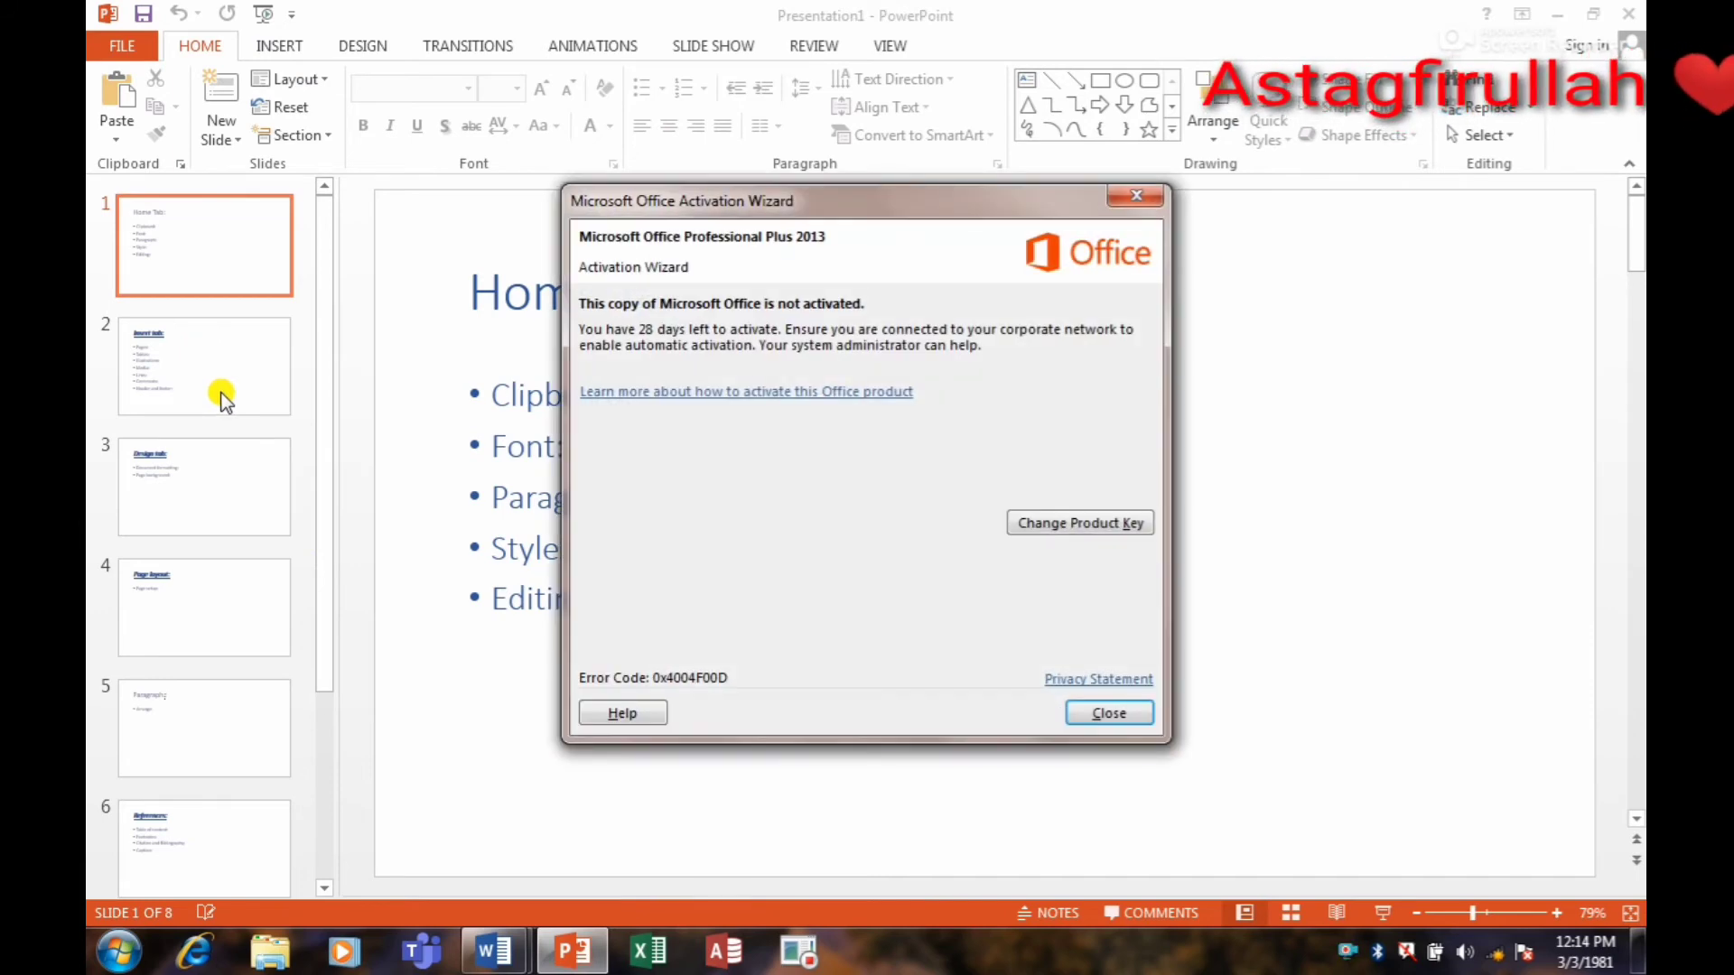
Close the Activation Wizard, step through the eight slides, and return to slide 1
click(1075, 712)
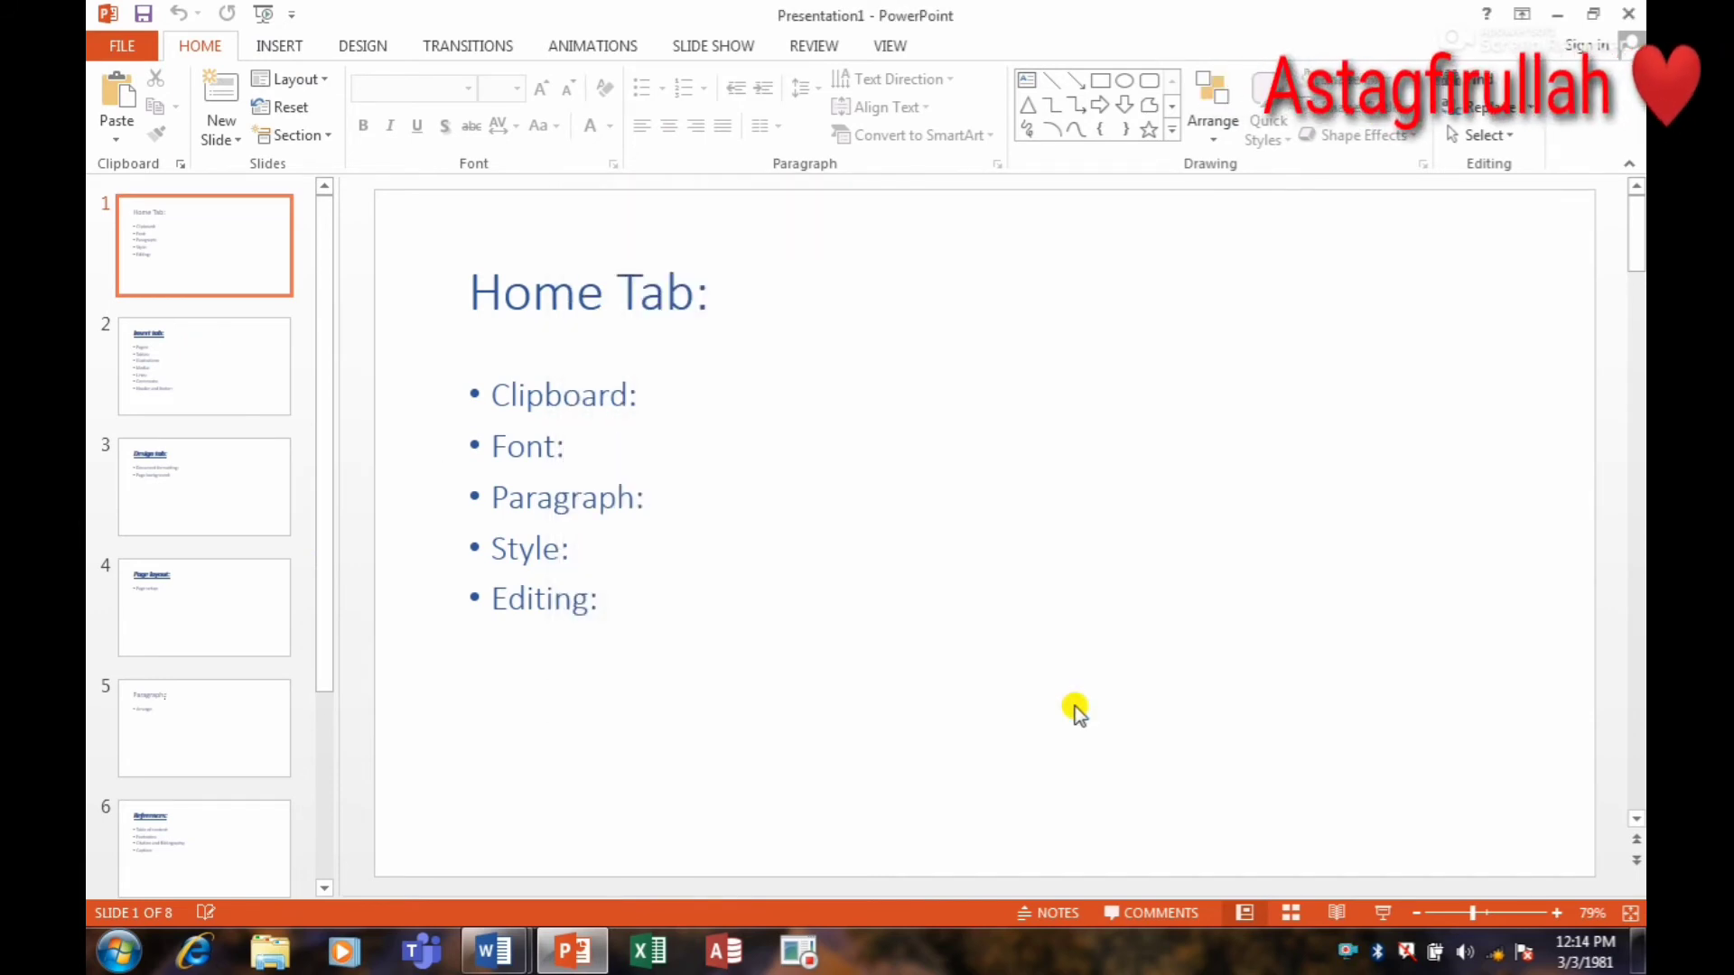
key(Down)
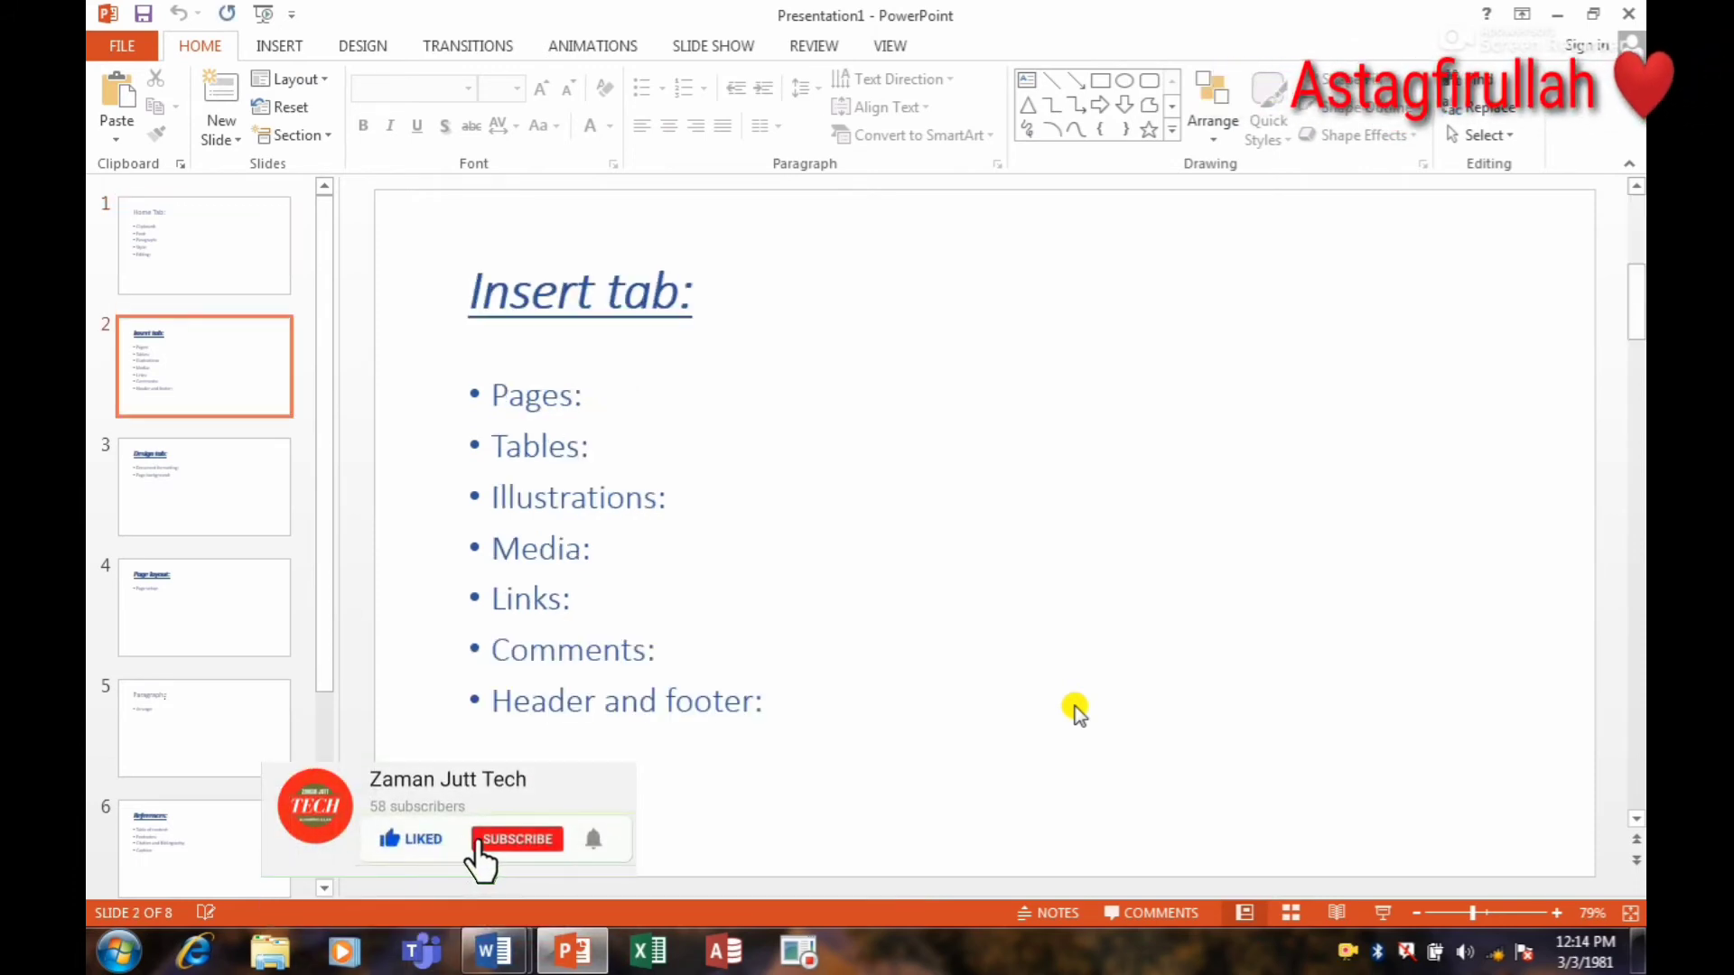
key(Down)
key(Down)
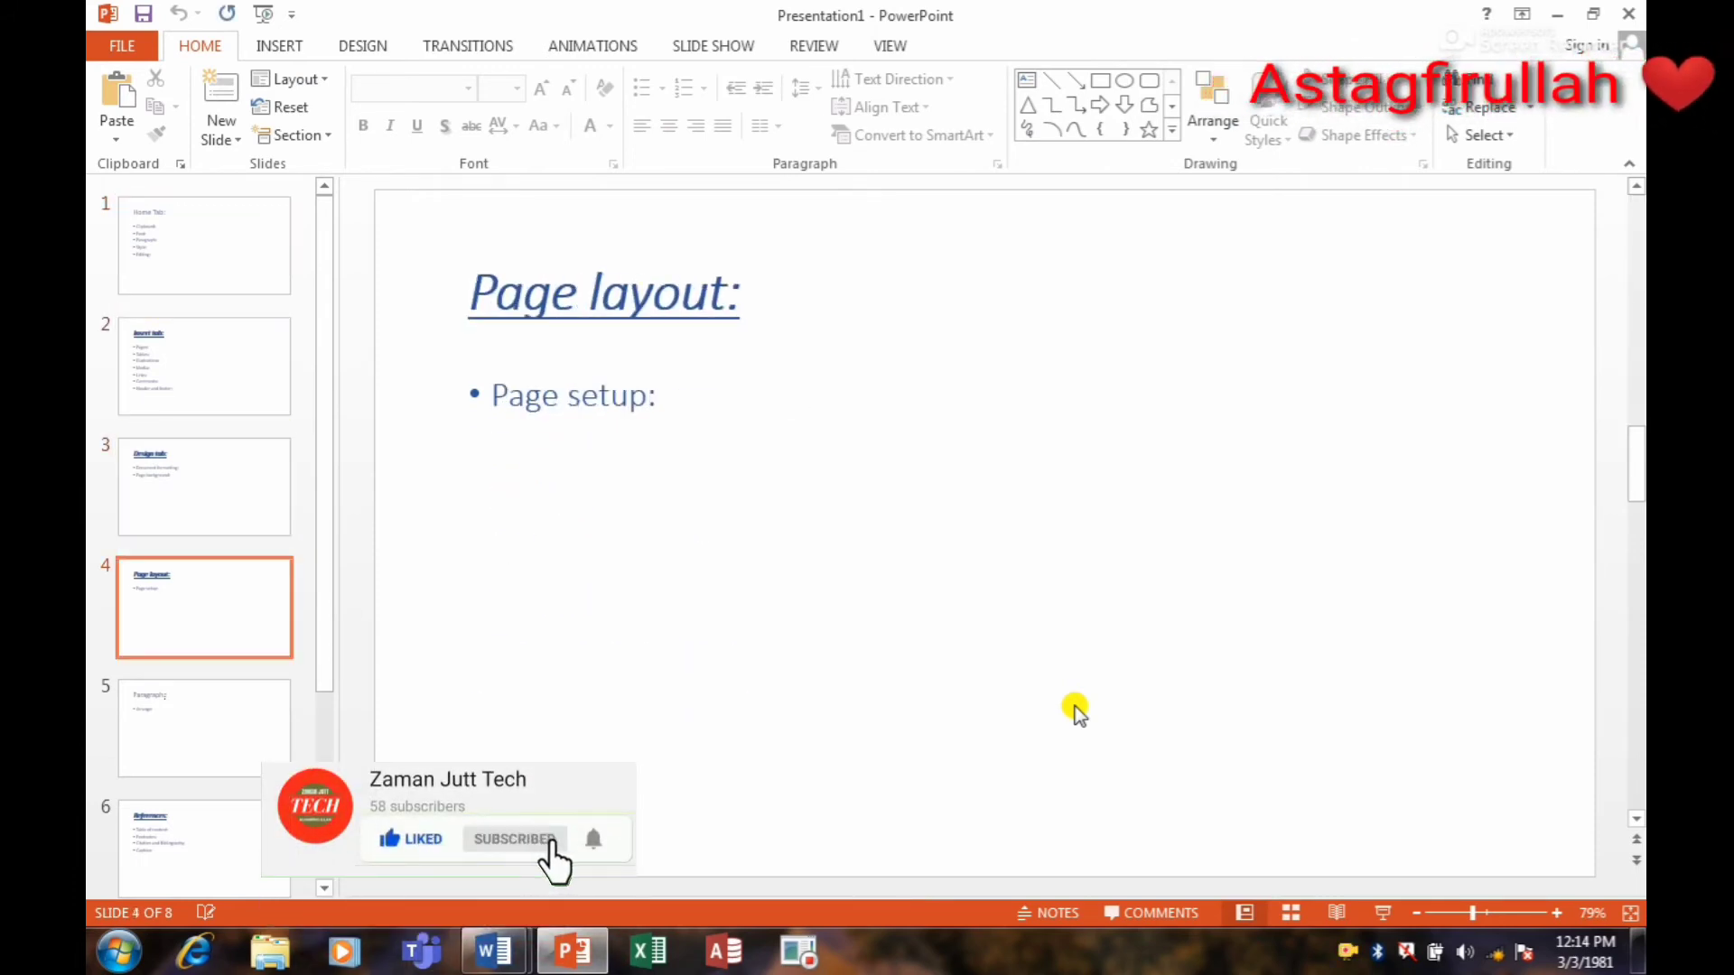
key(Down)
key(Down)
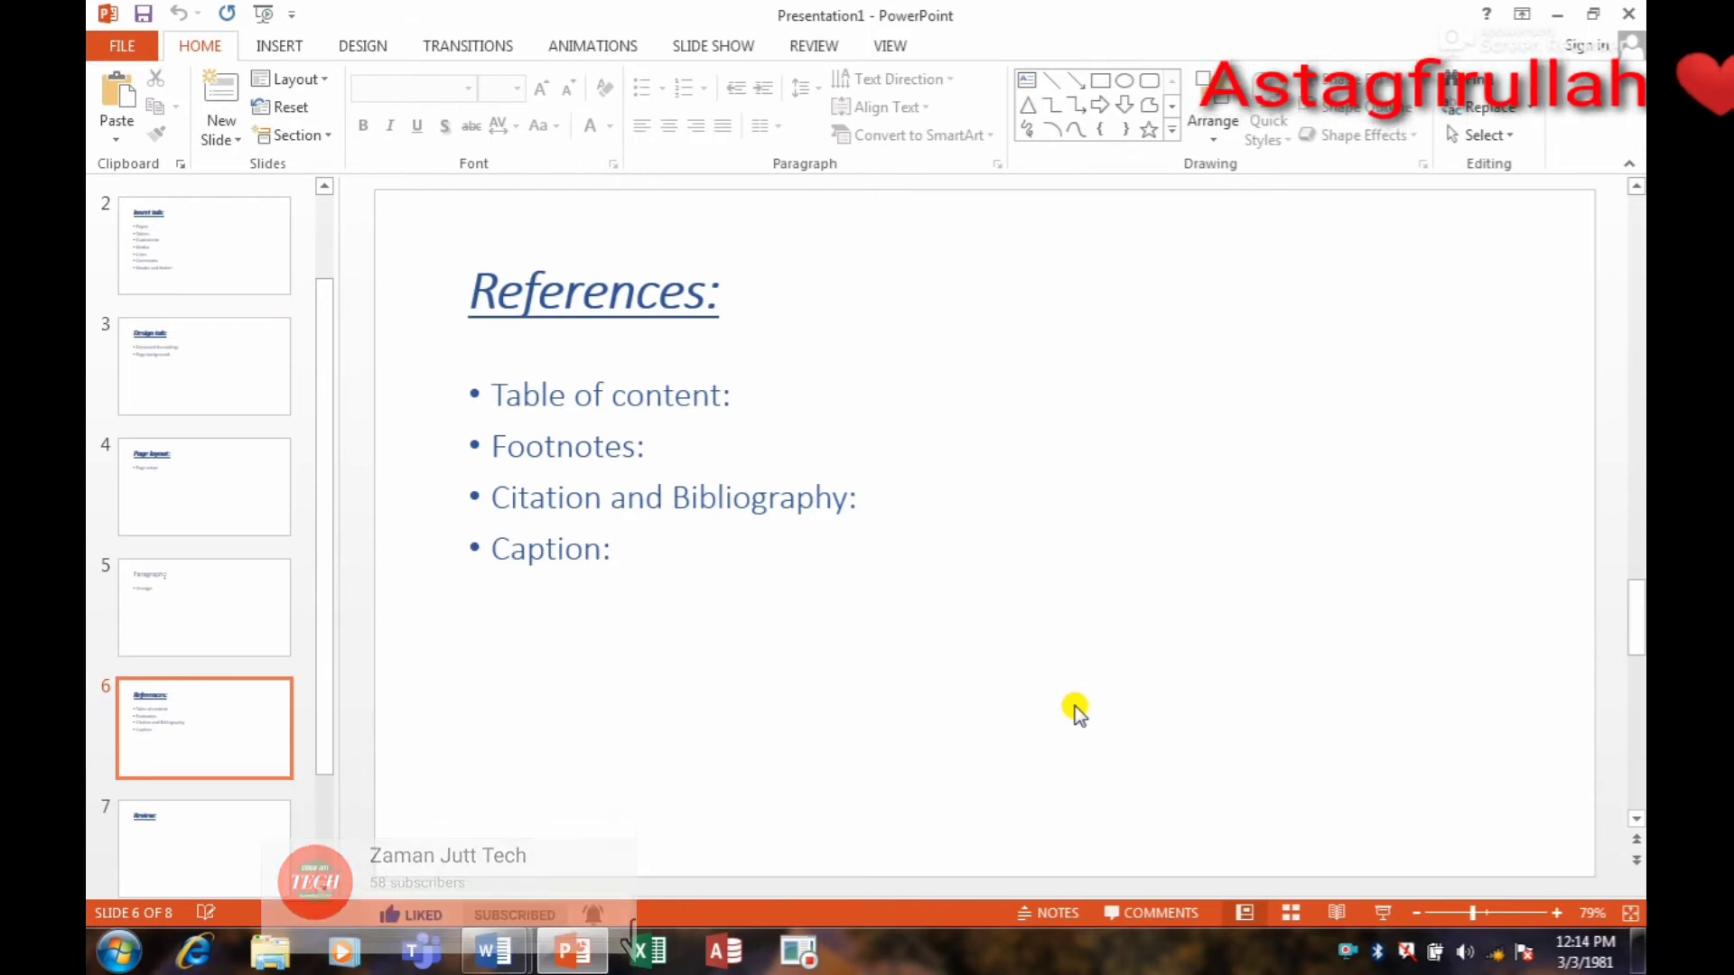
key(Down)
key(Down)
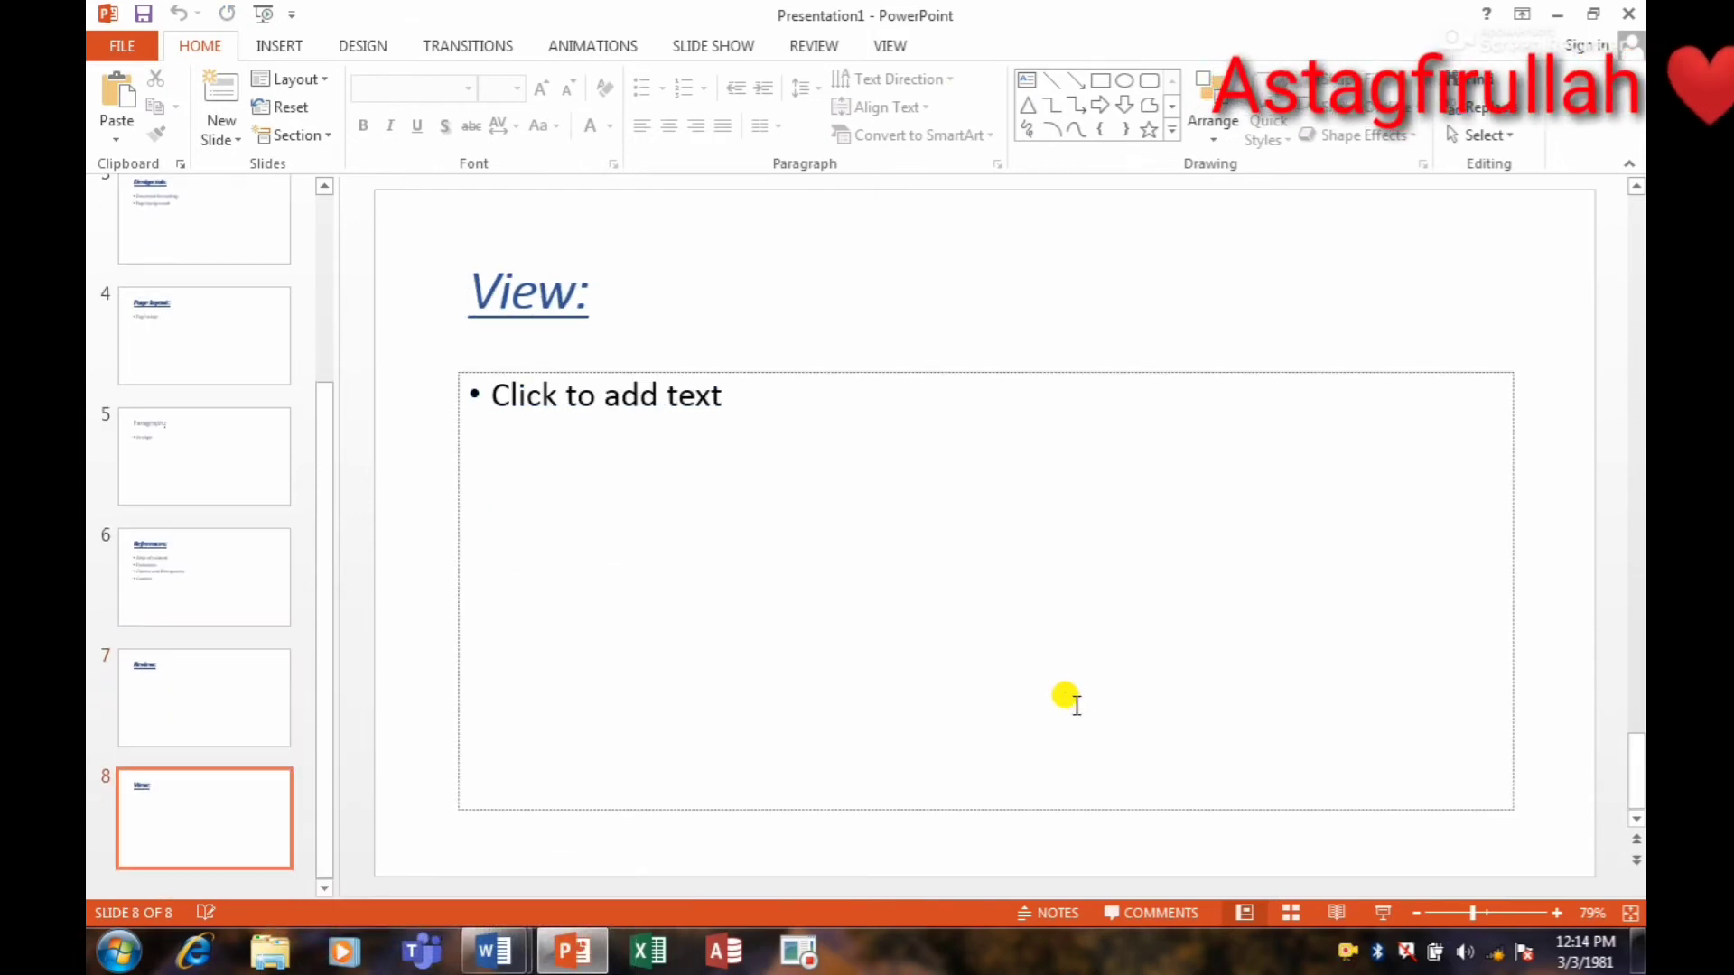
key(Up)
key(Home)
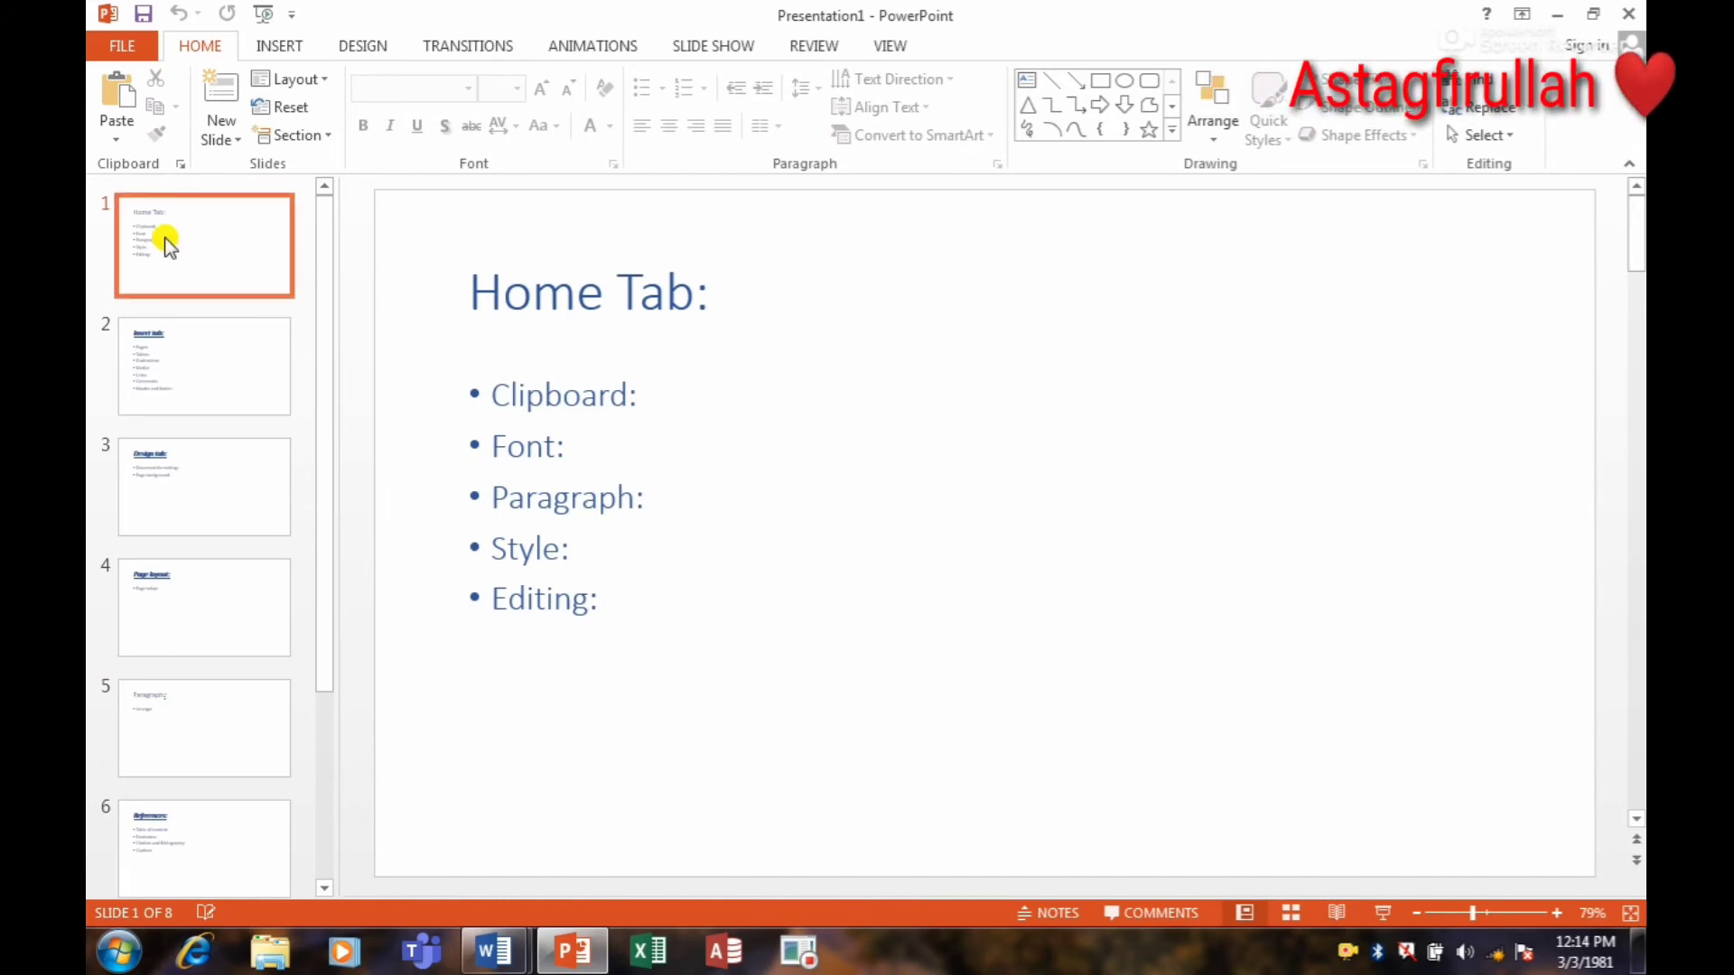
Add a Title Slide at the front of the deck titled 'Ms word tabs and groups'
click(215, 130)
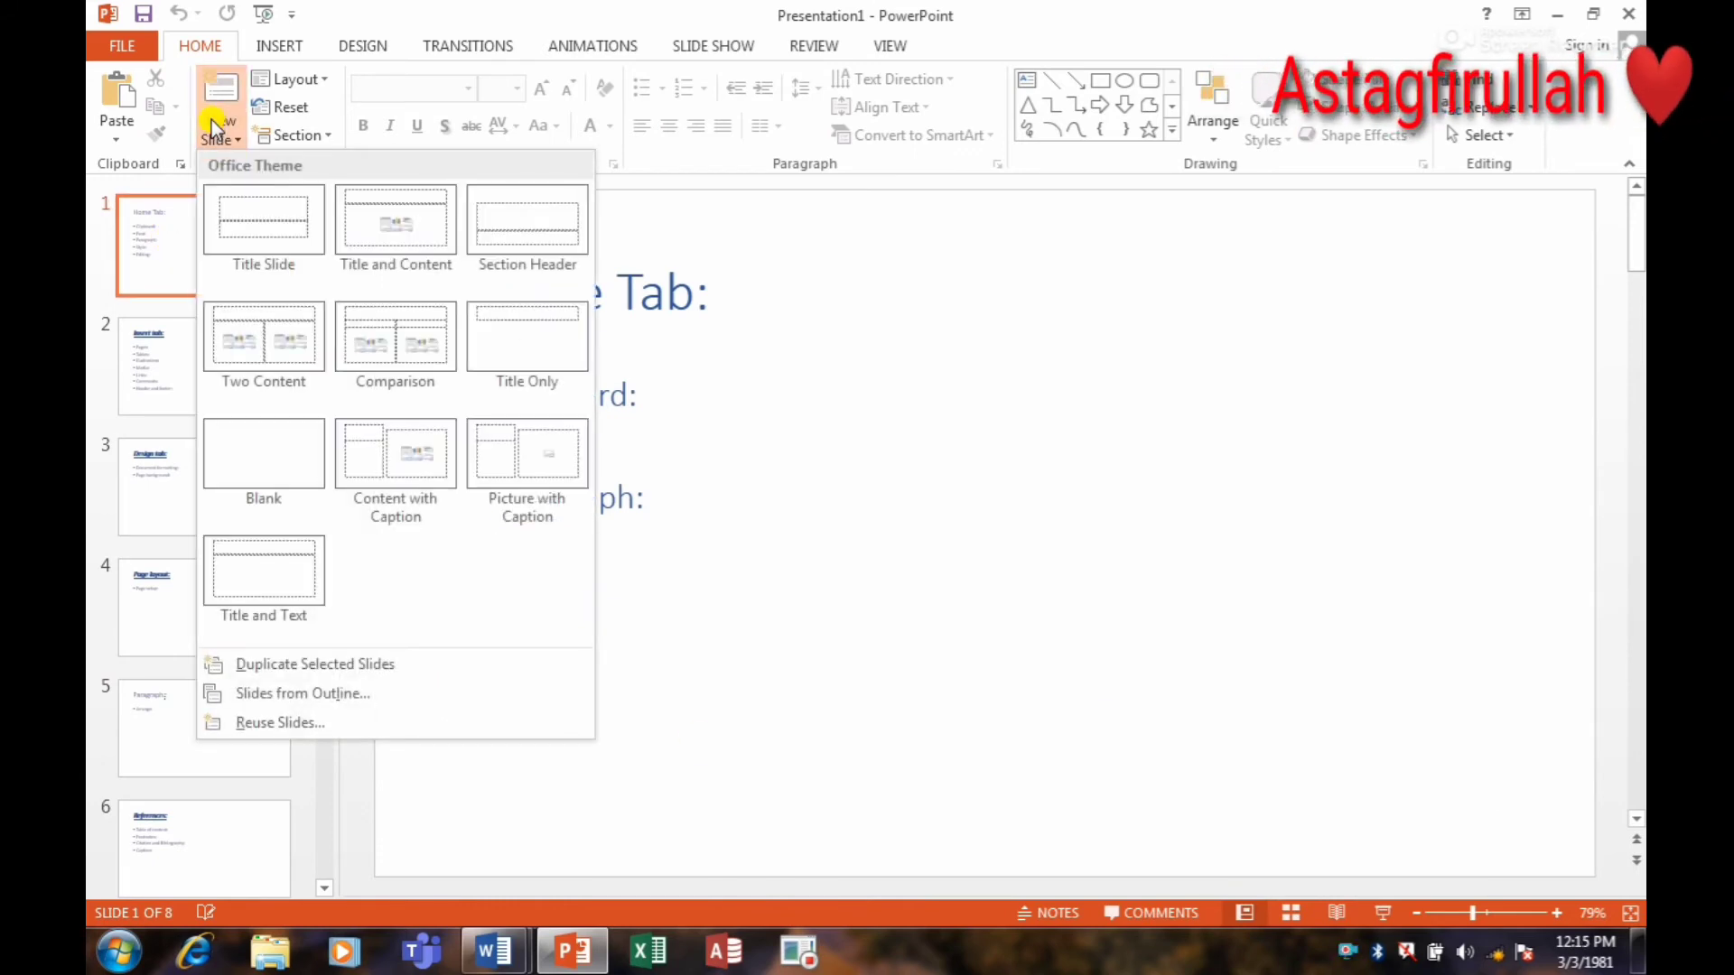
click(247, 226)
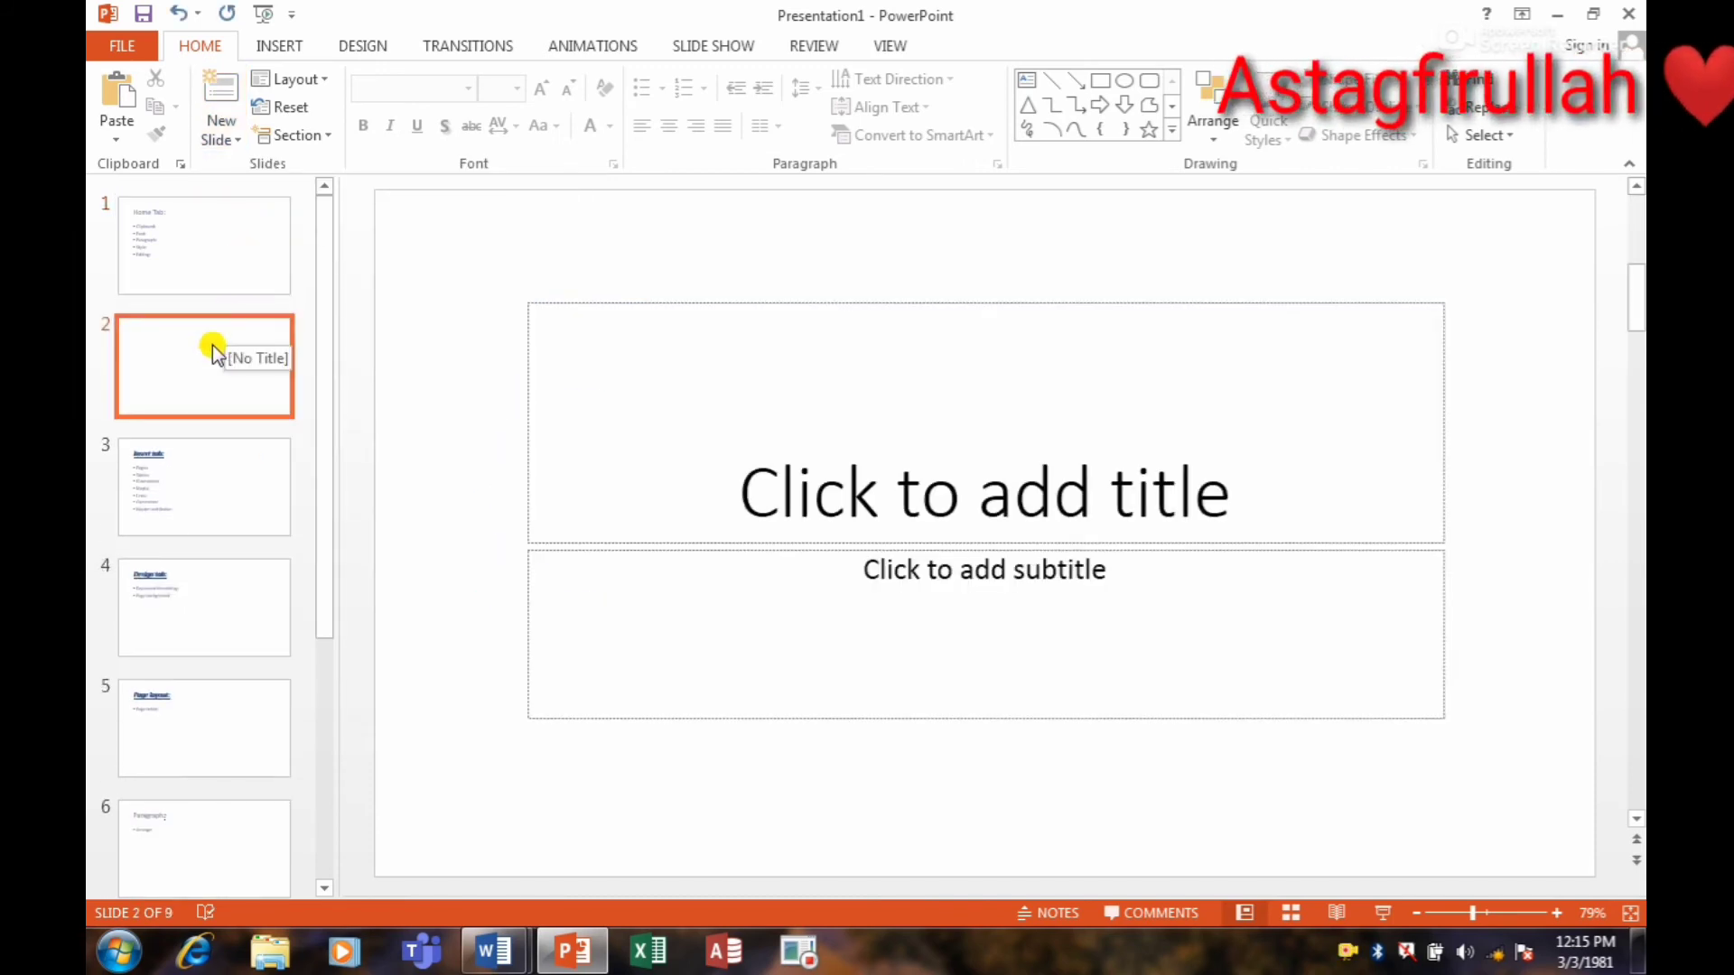
drag(209, 347, 215, 220)
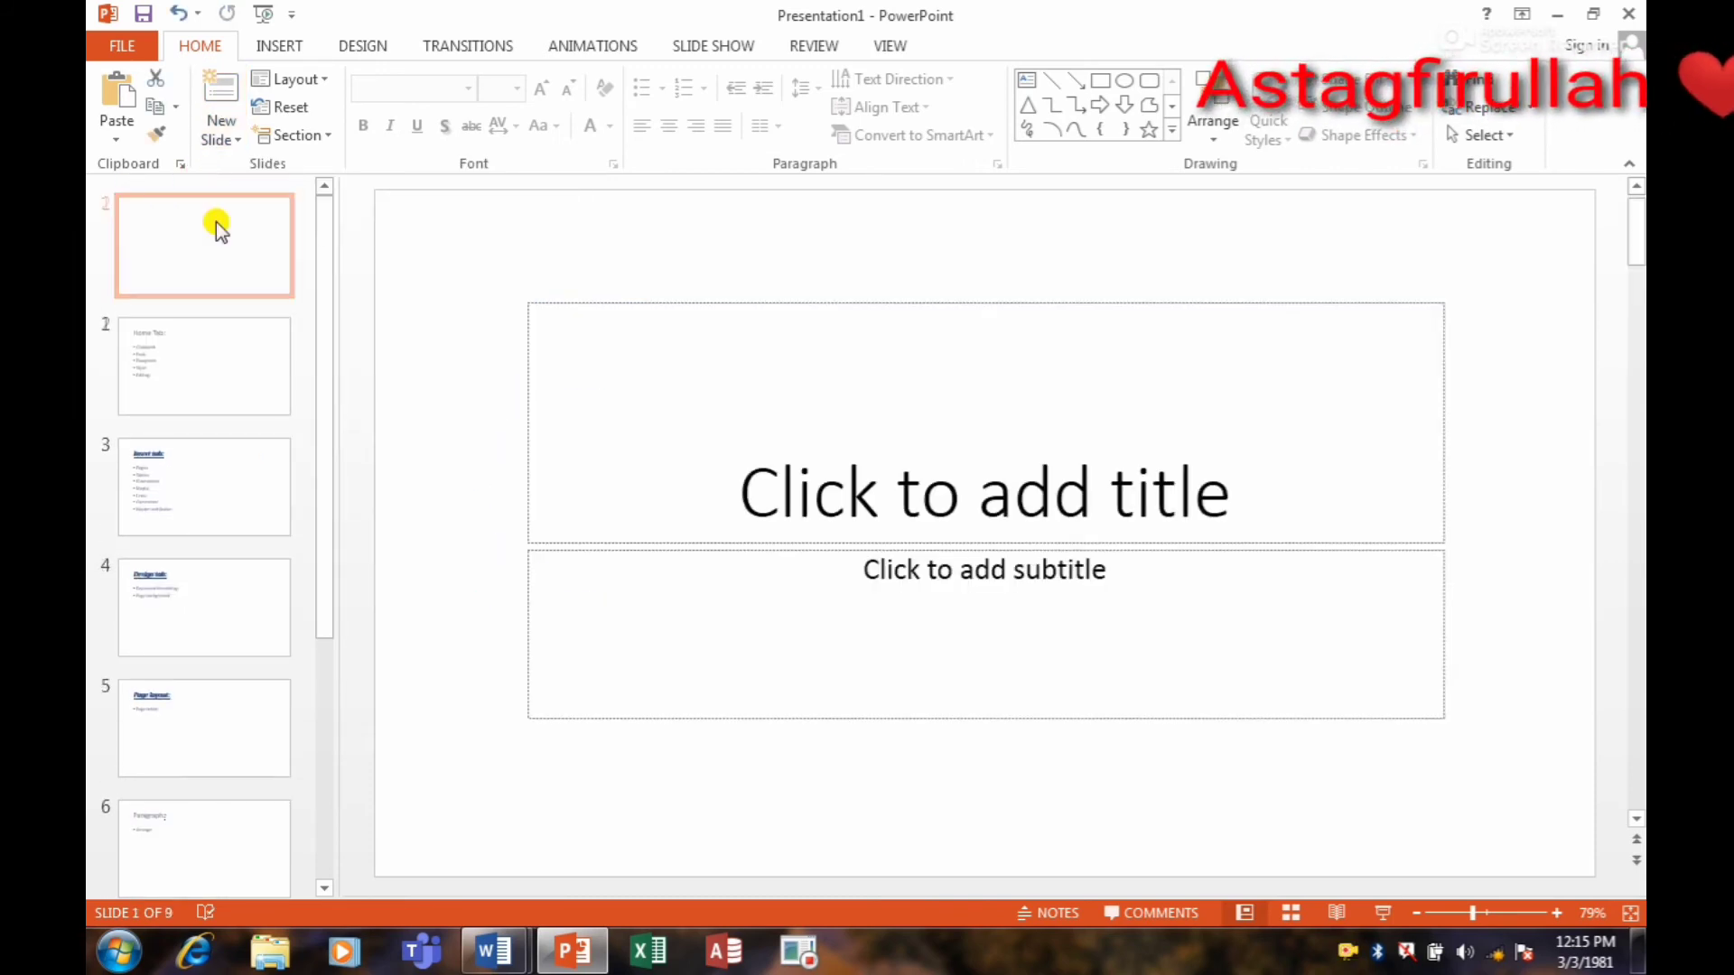
click(783, 488)
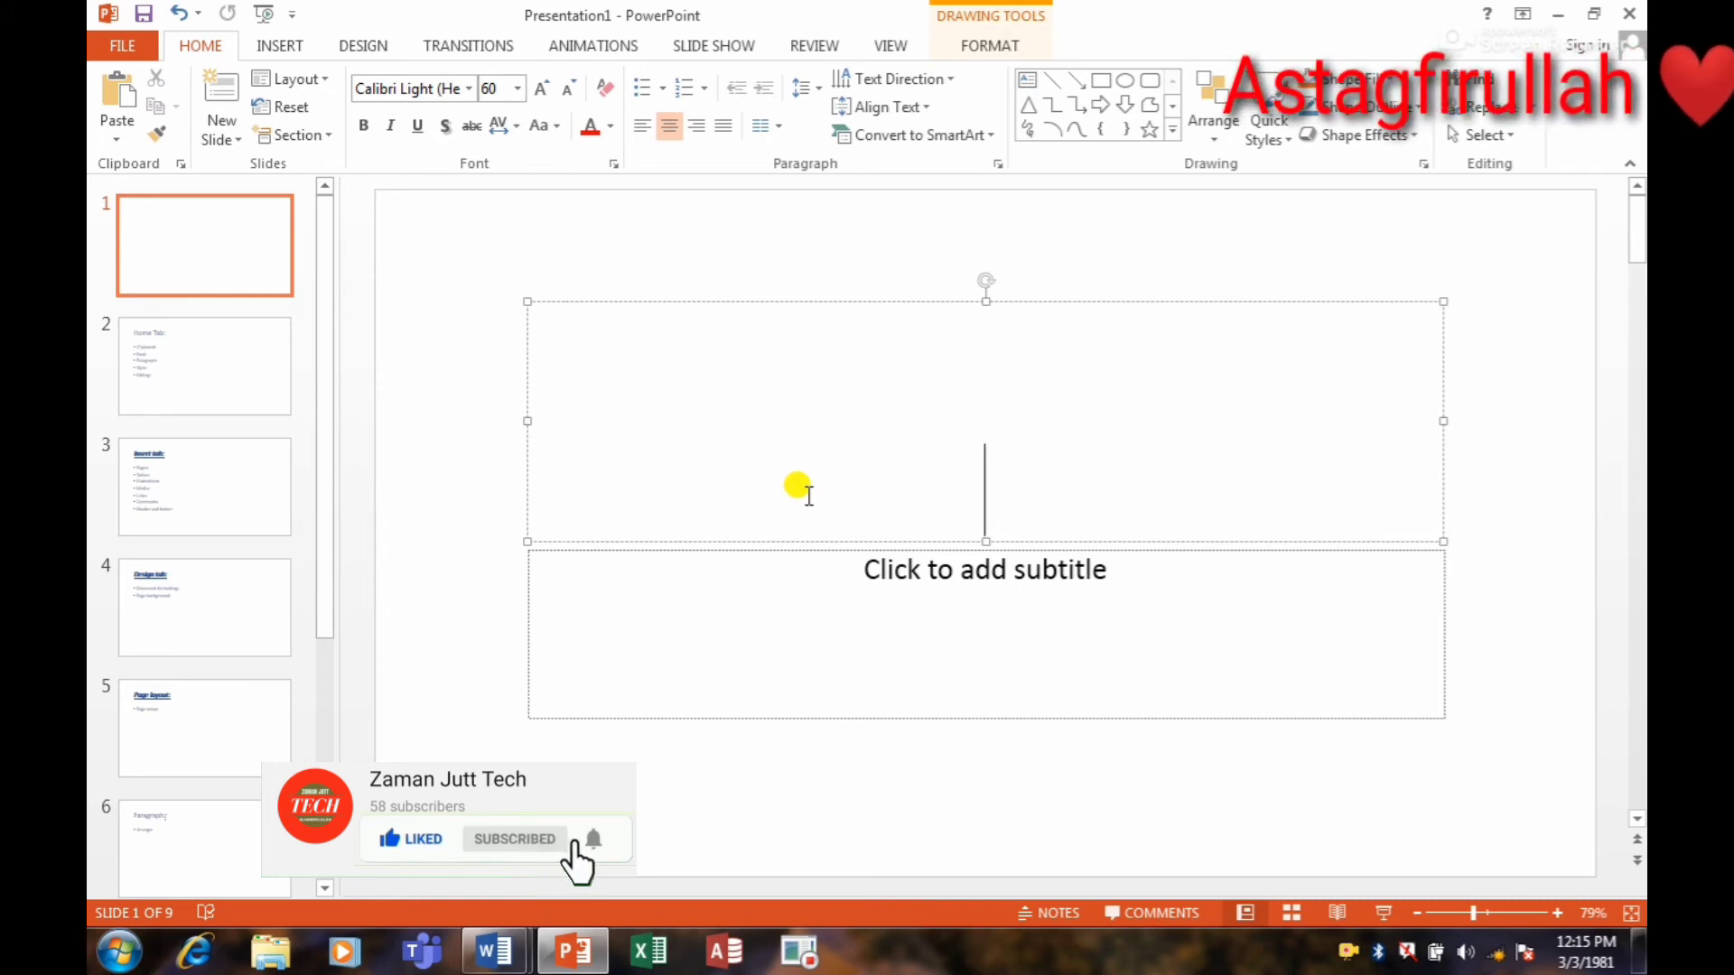
text(ms )
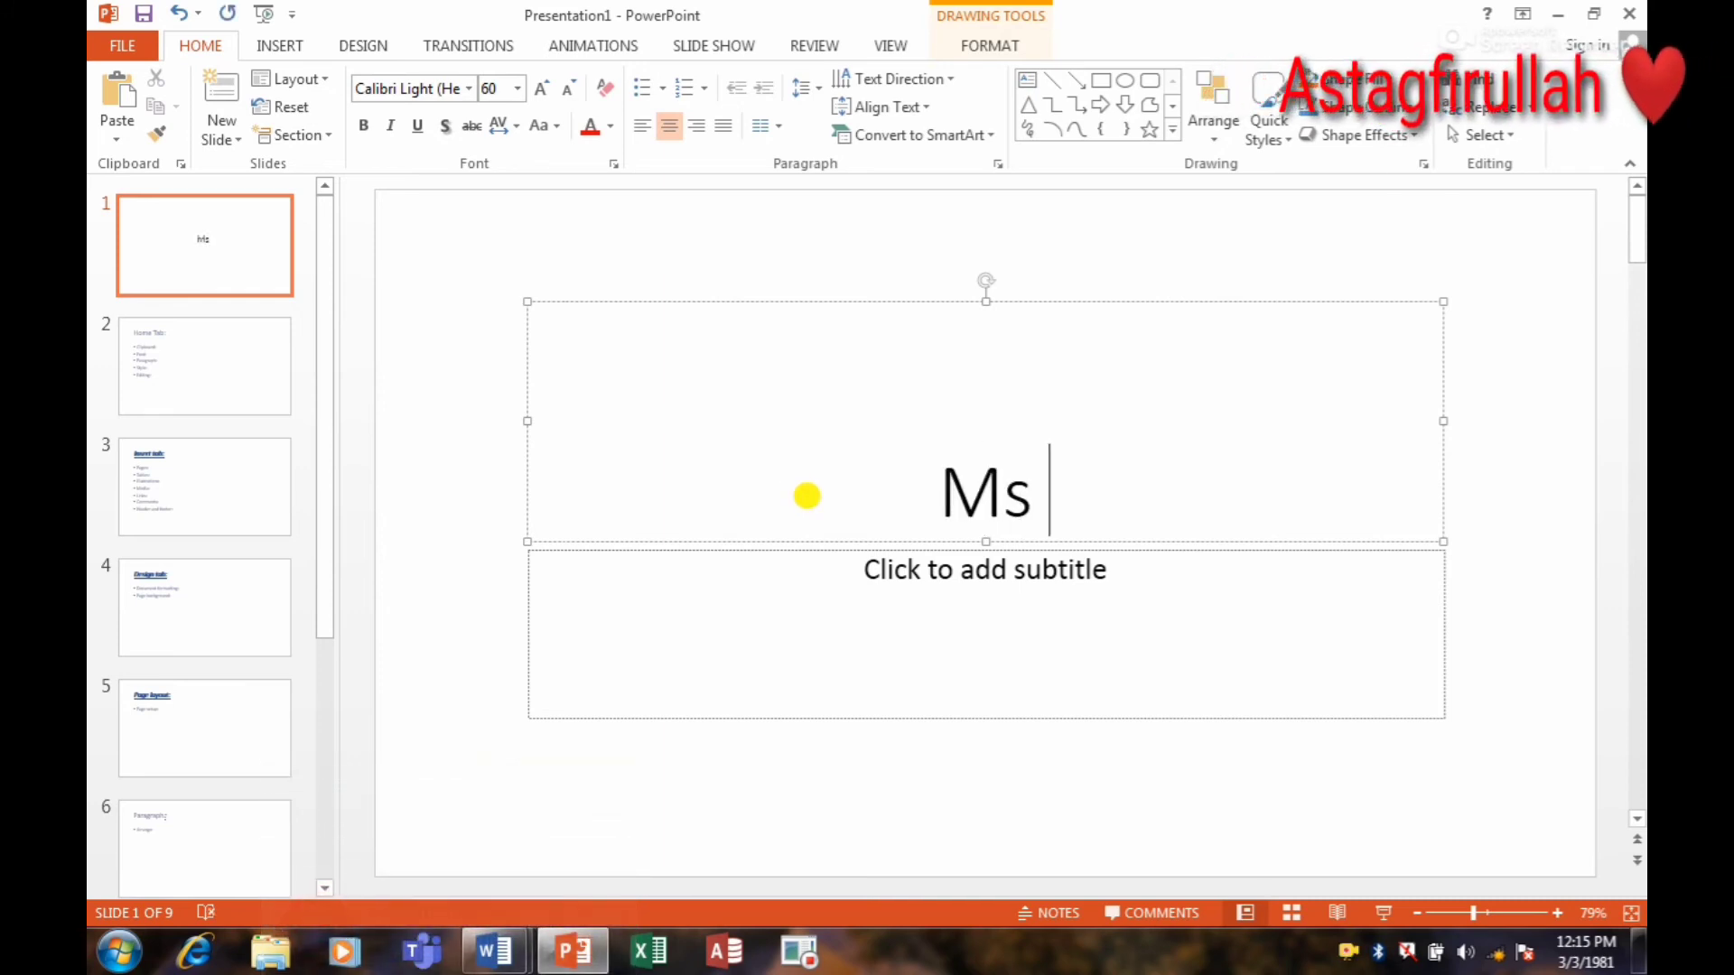
text(word)
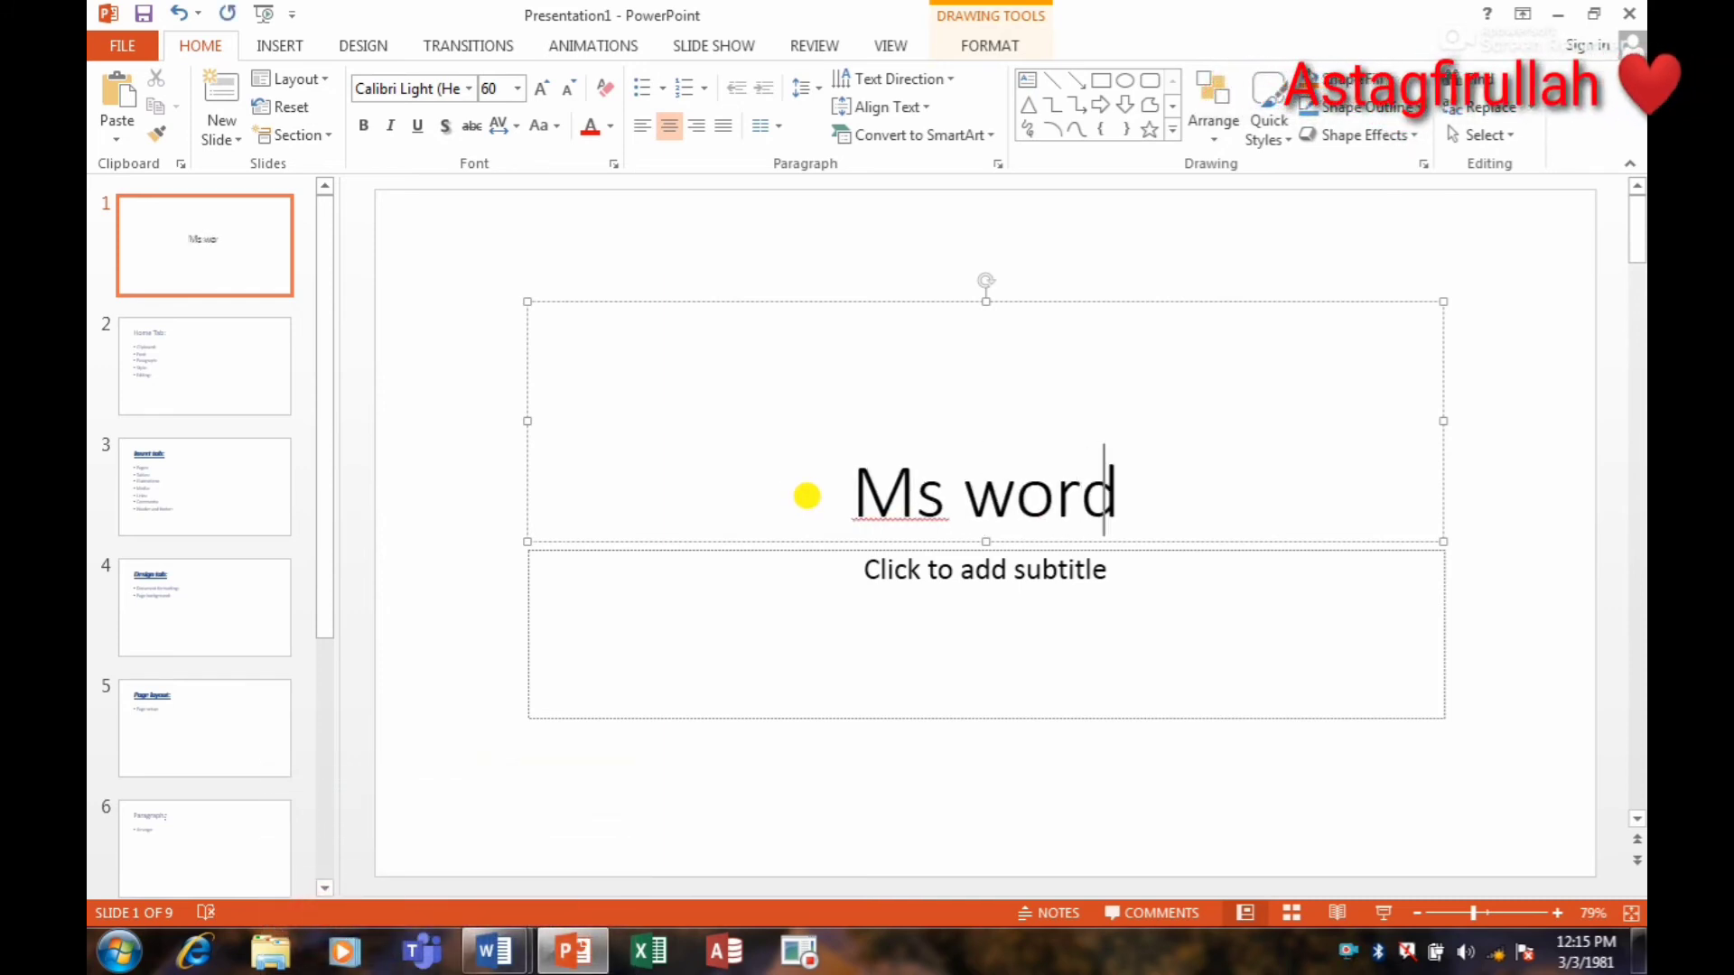
text( ta)
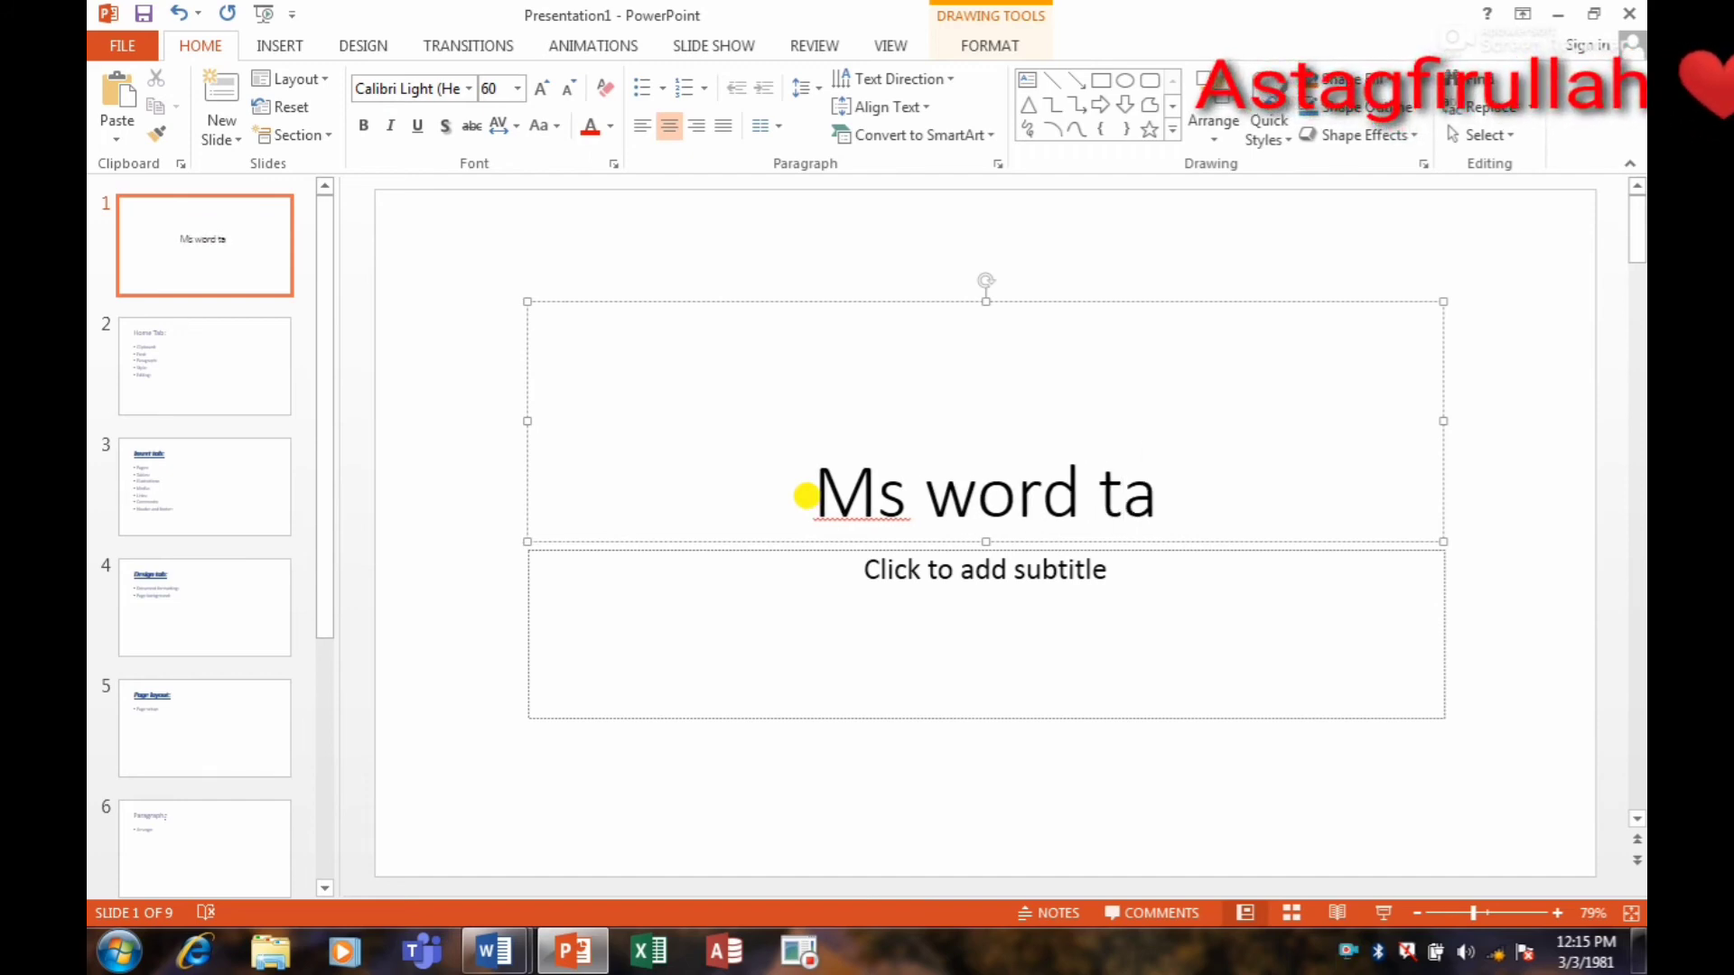
text(bs)
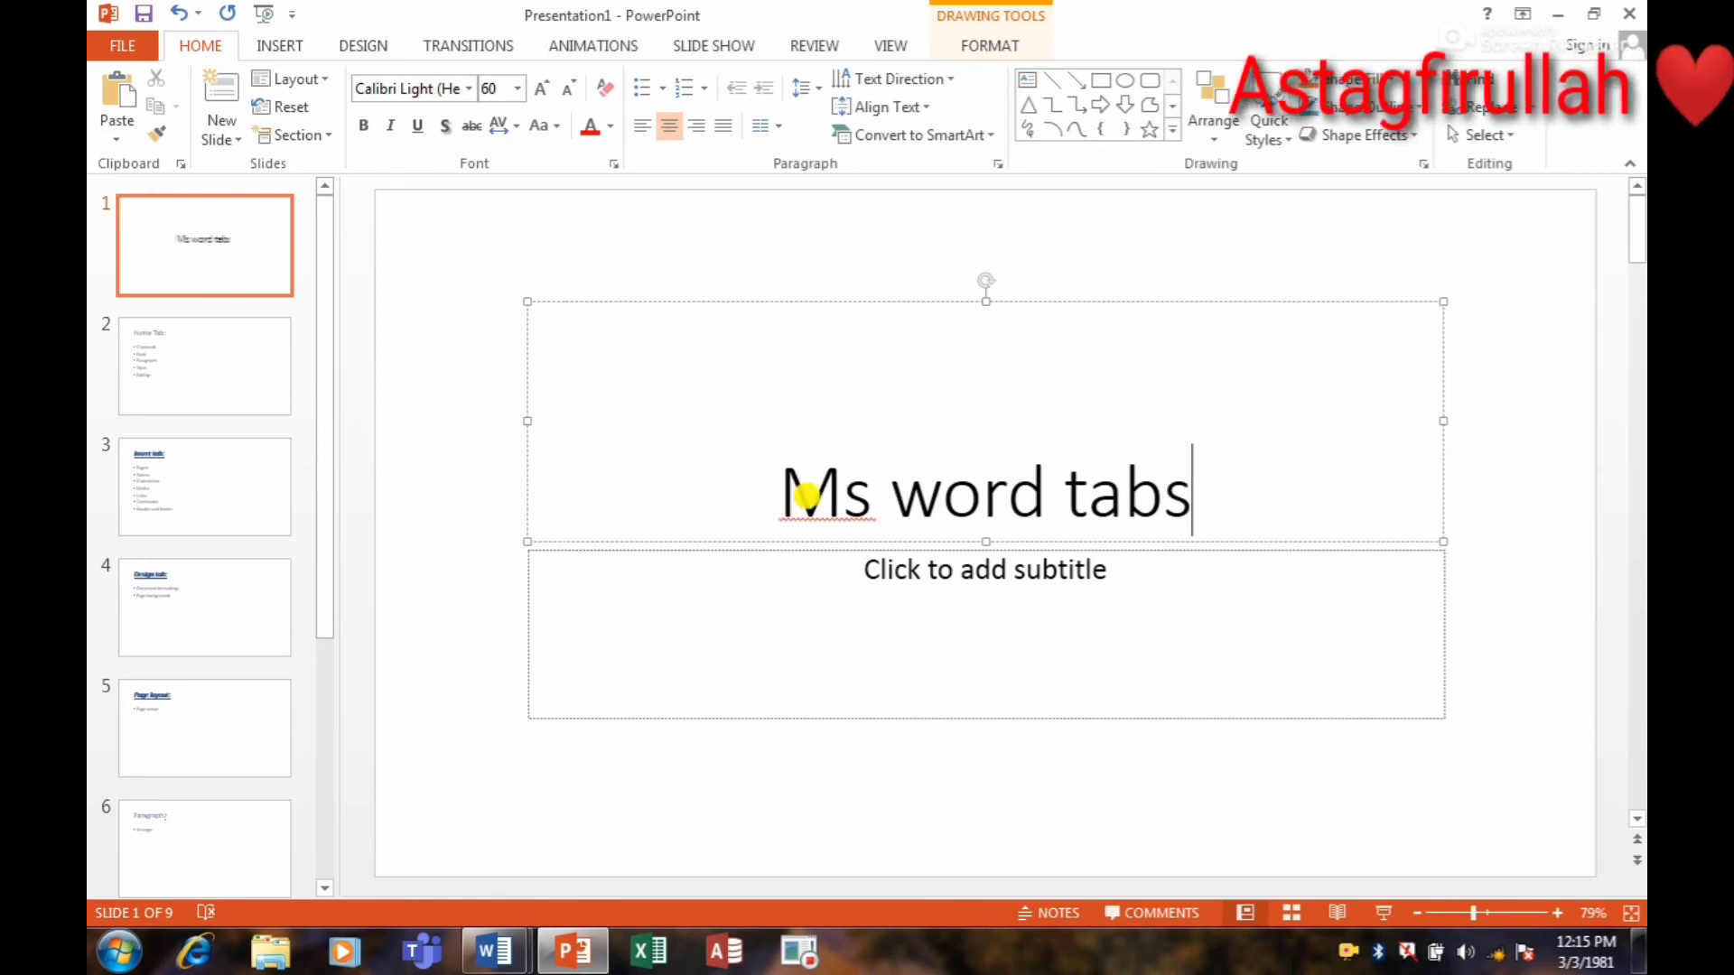
text( an)
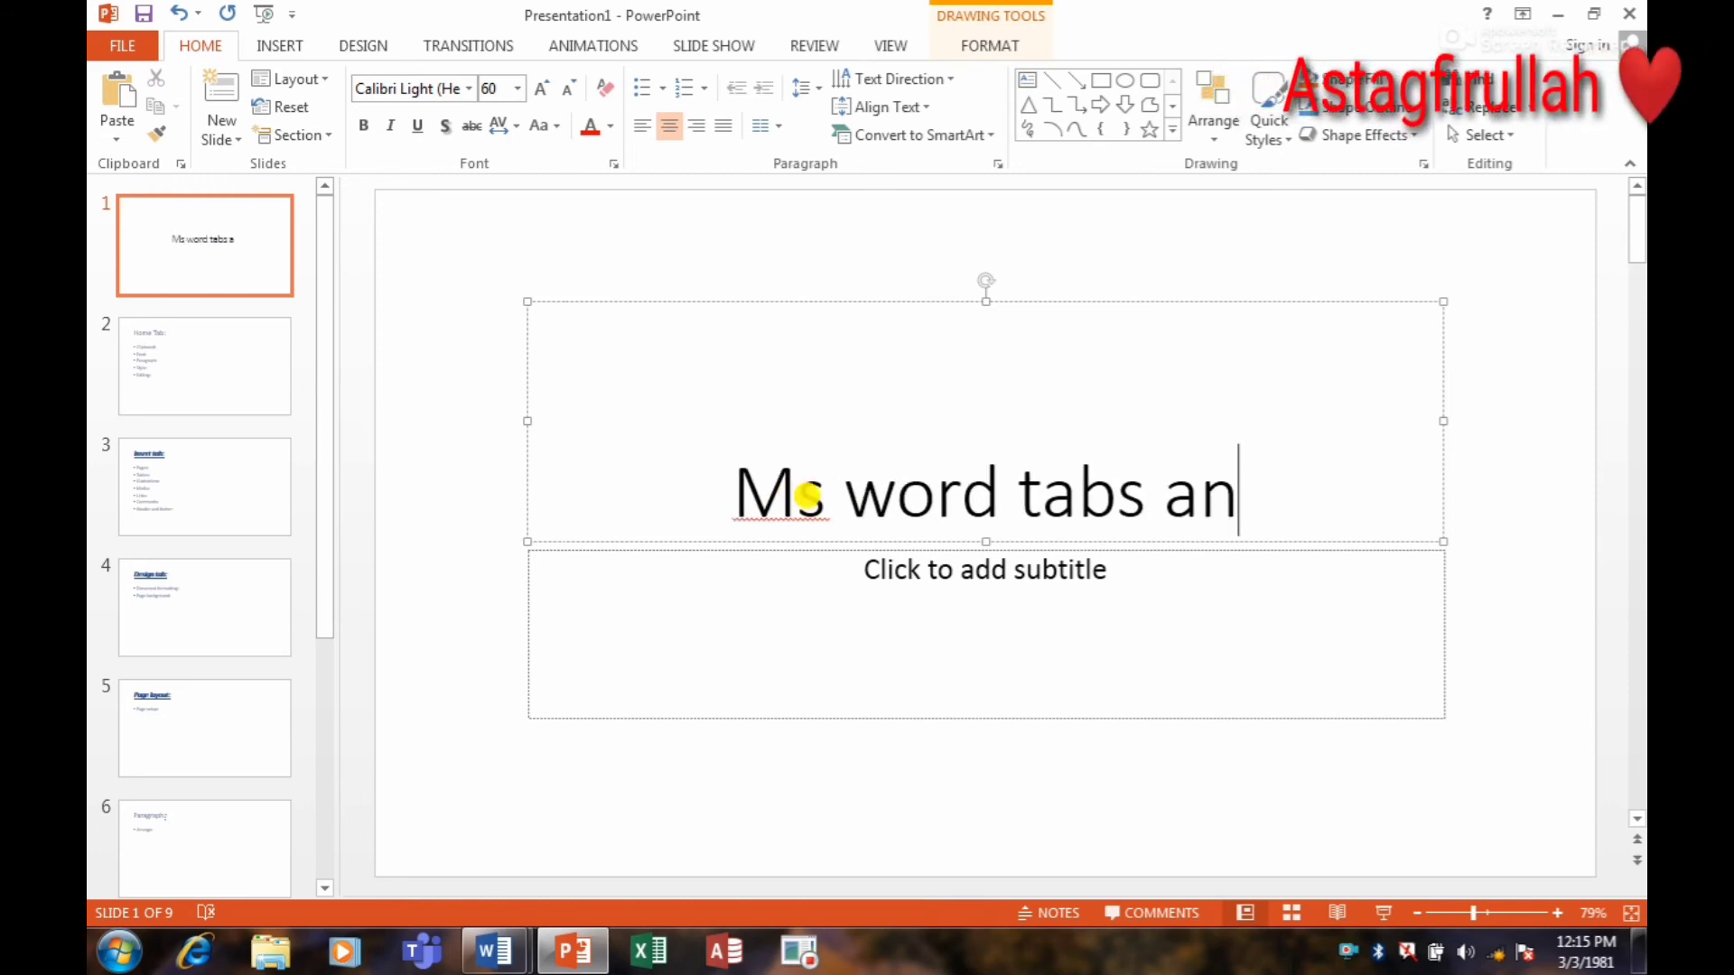
text(d gr)
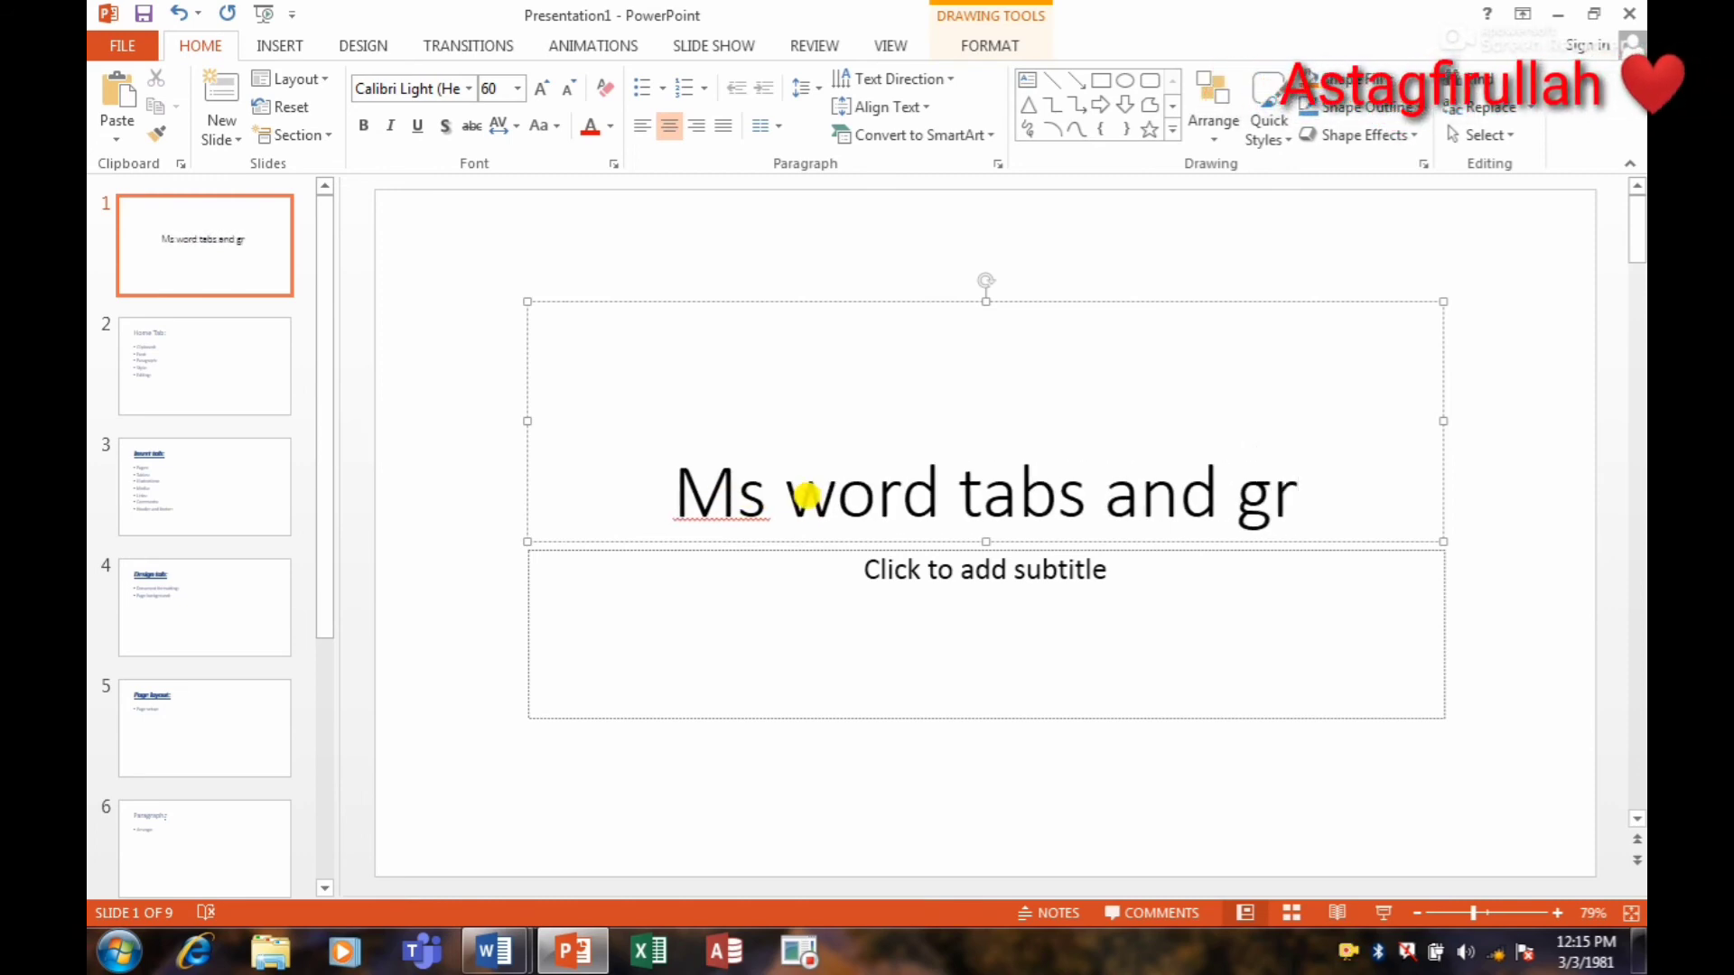
text(oups)
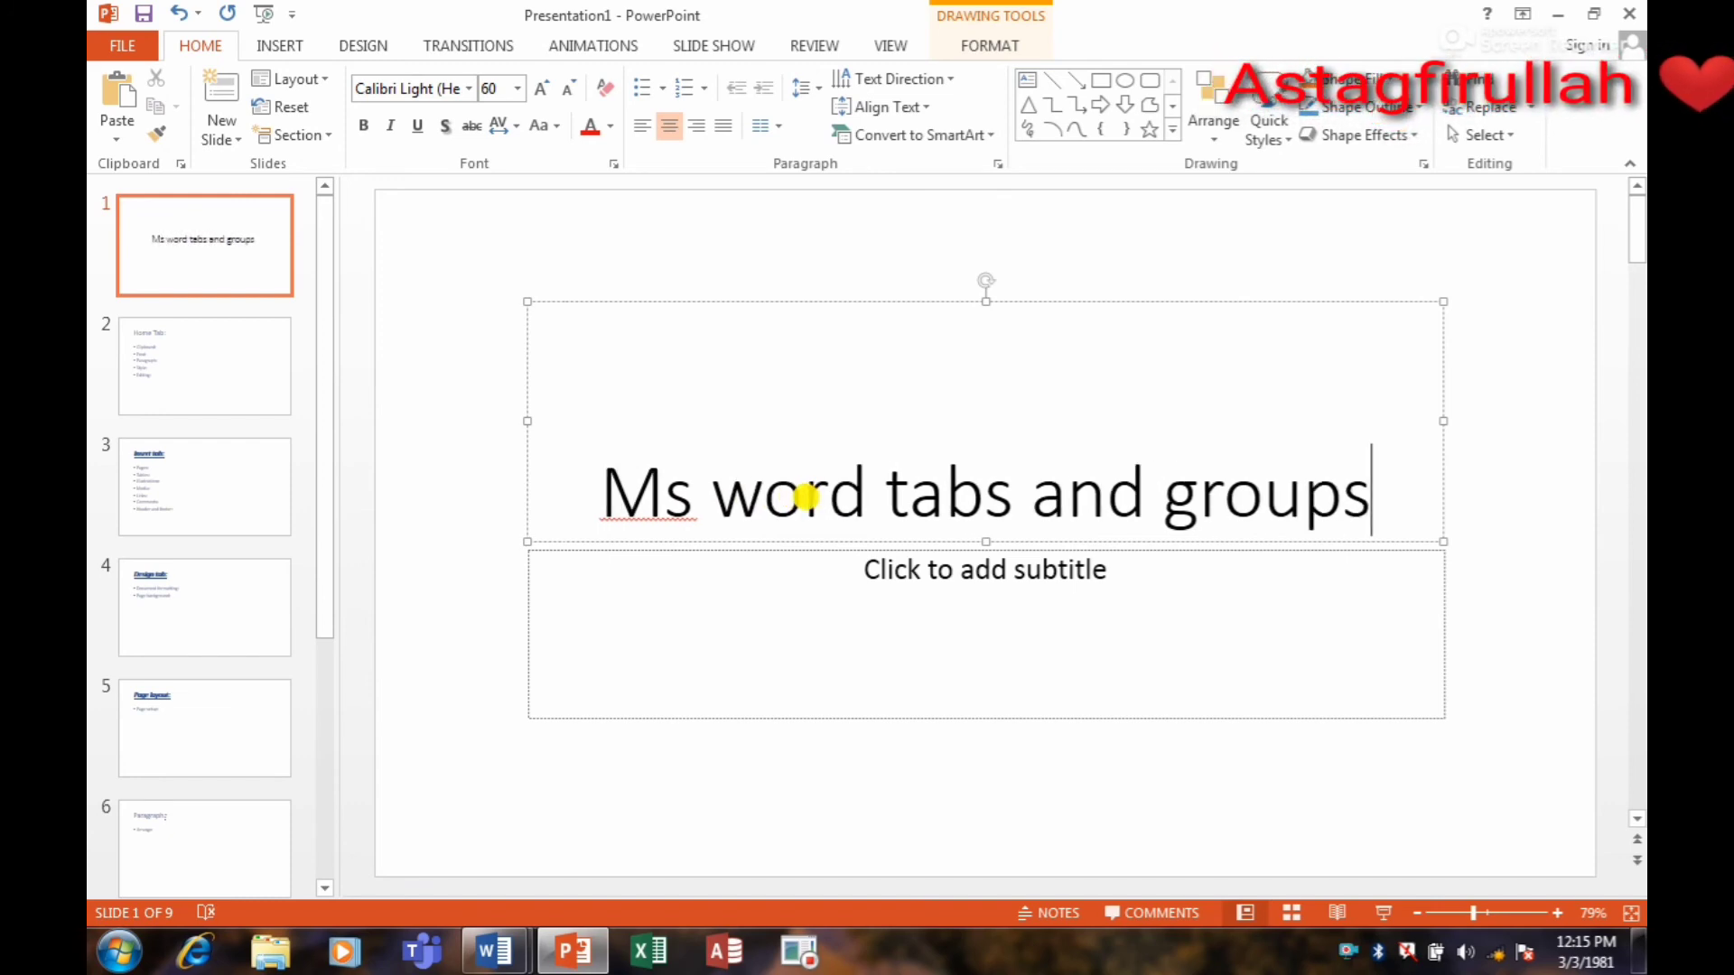
Enter the author's name as the title slide's subtitle
click(919, 574)
text(zam)
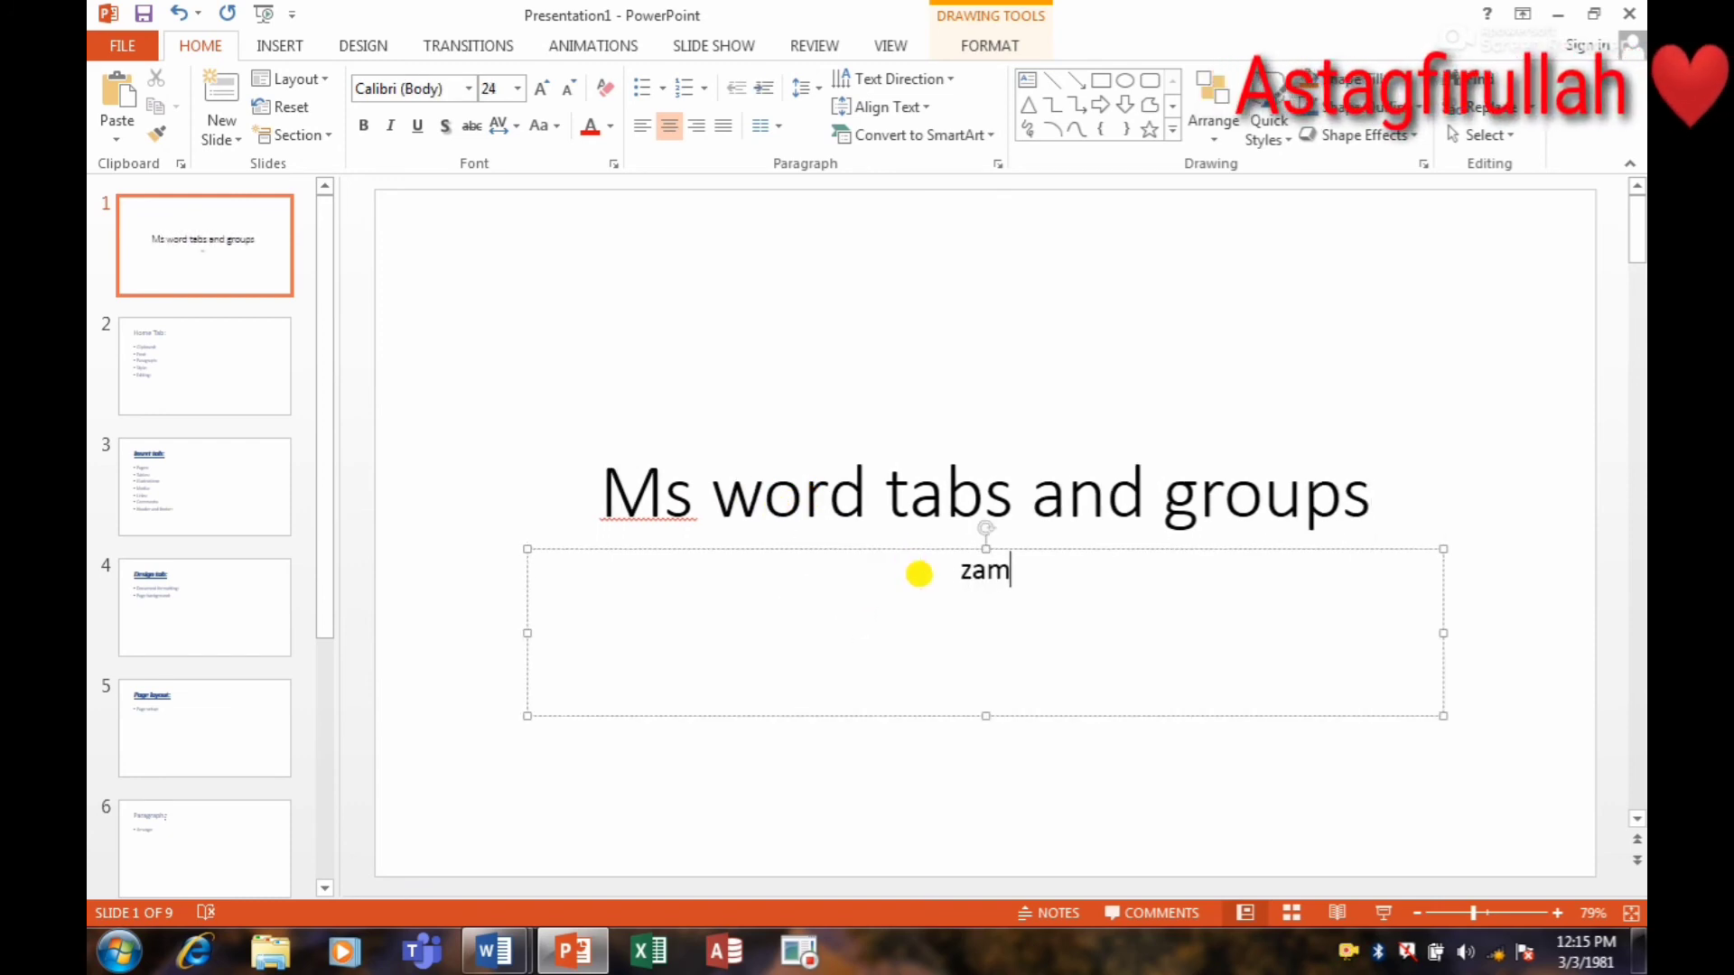
text(an jut)
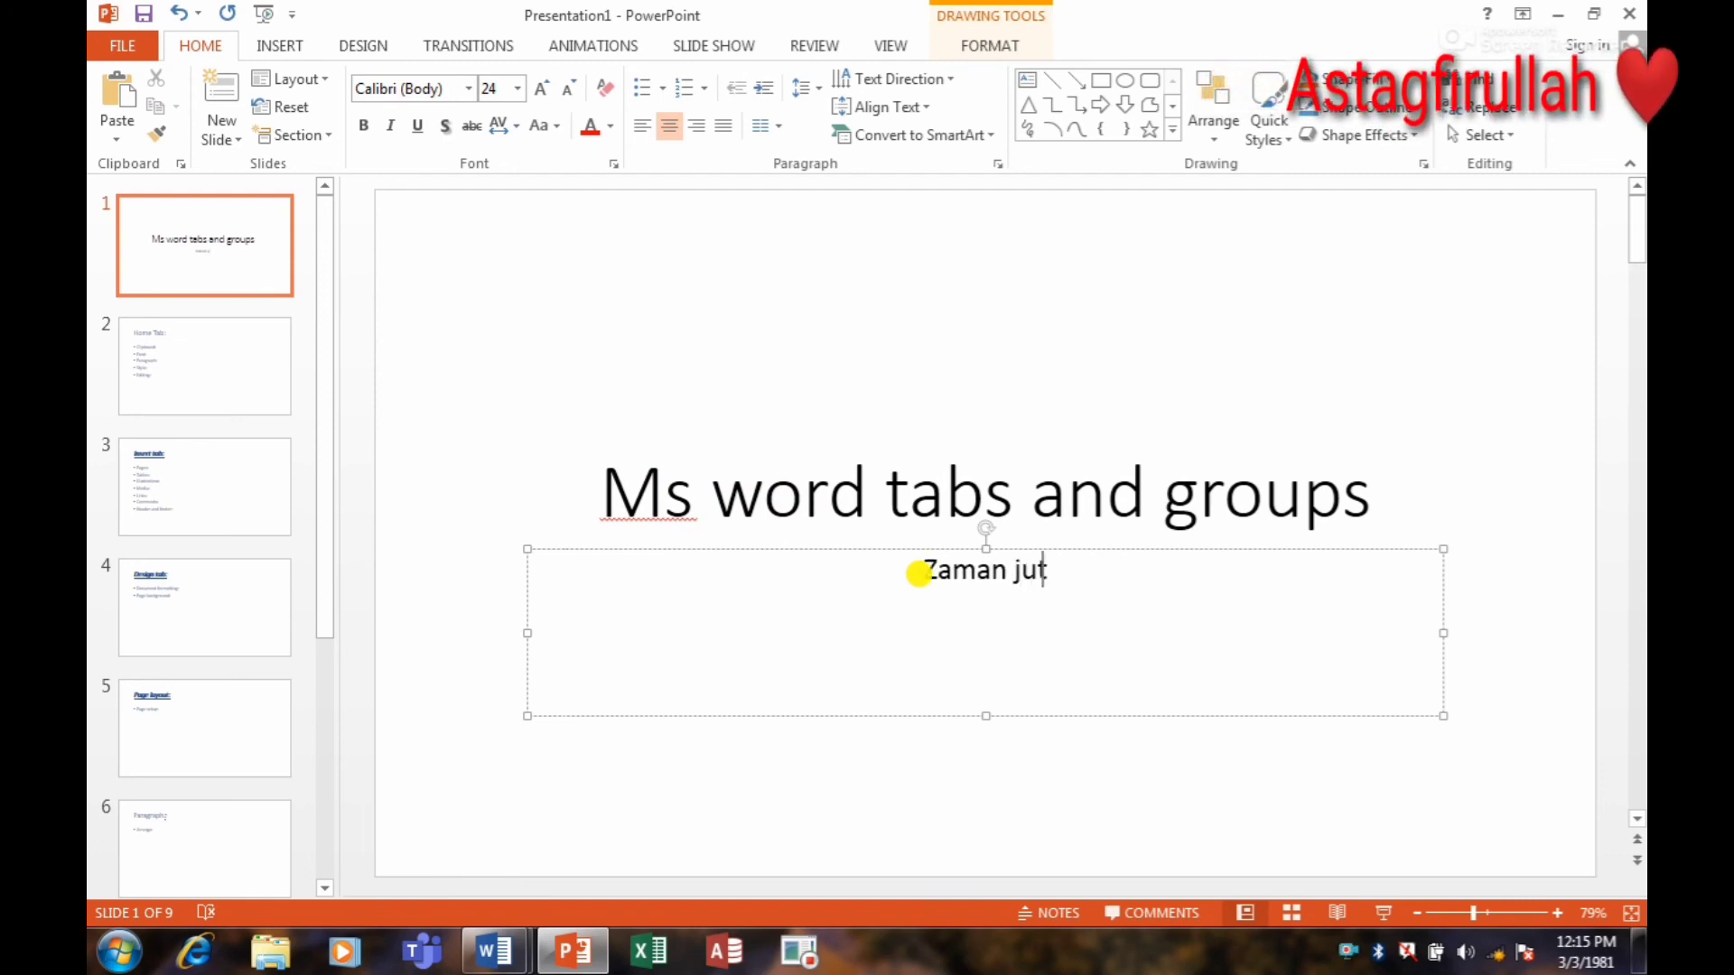
text(t)
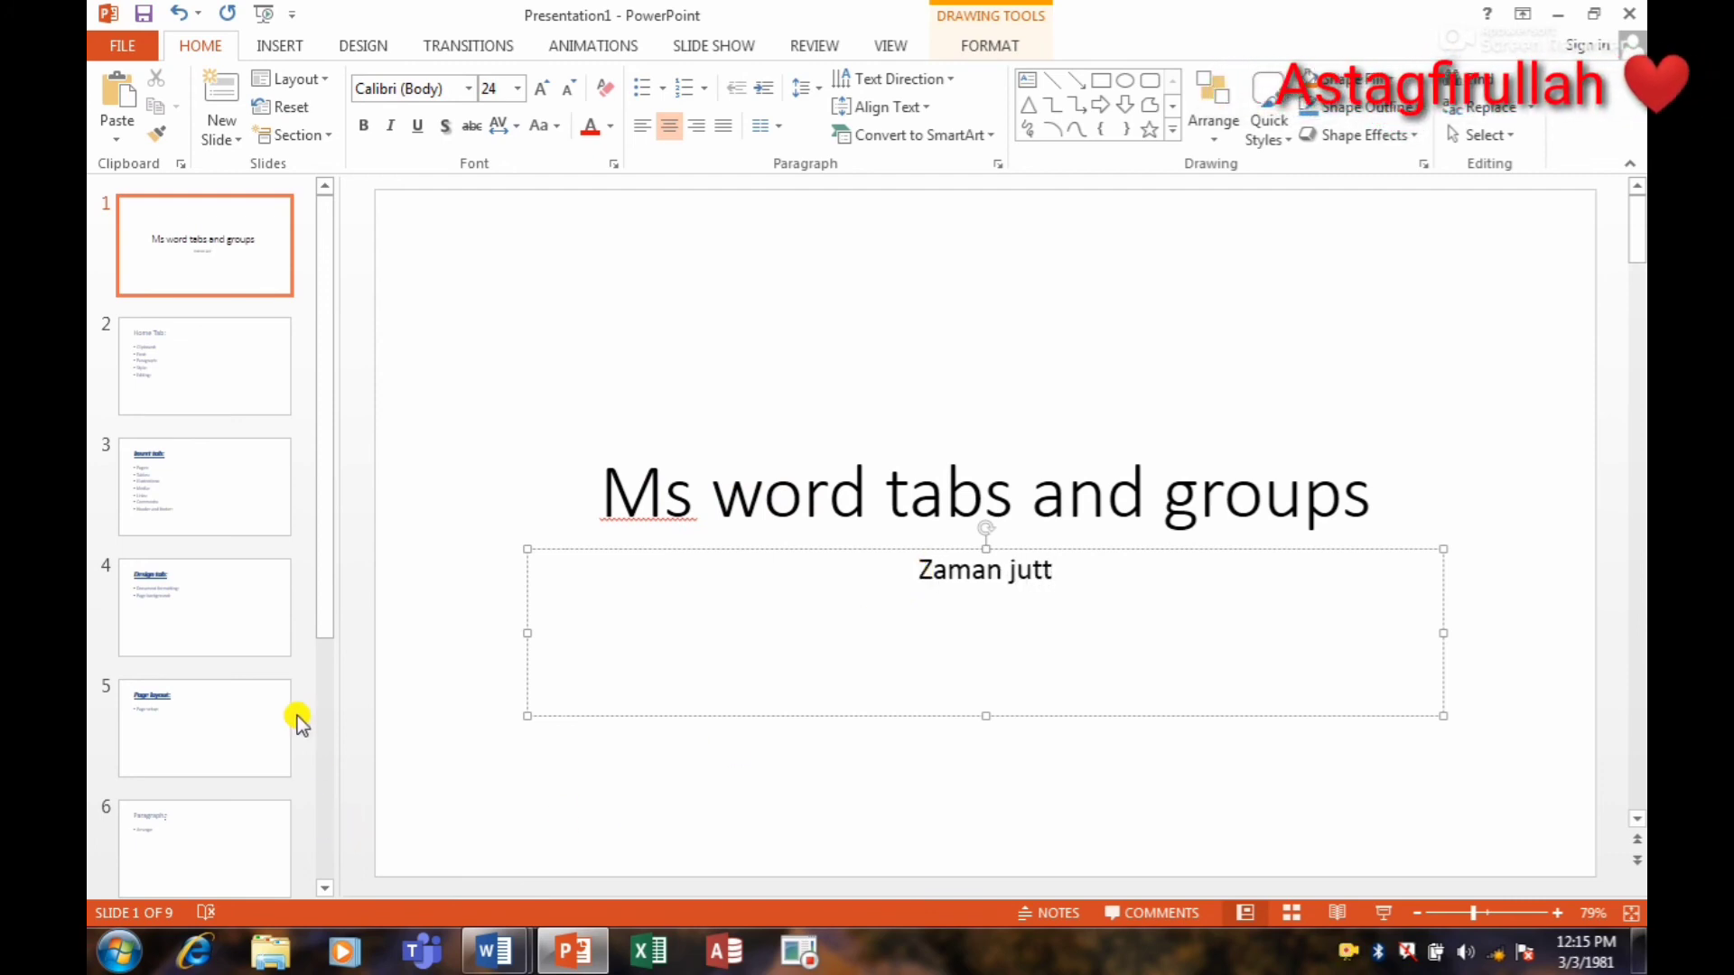
drag(329, 573, 336, 804)
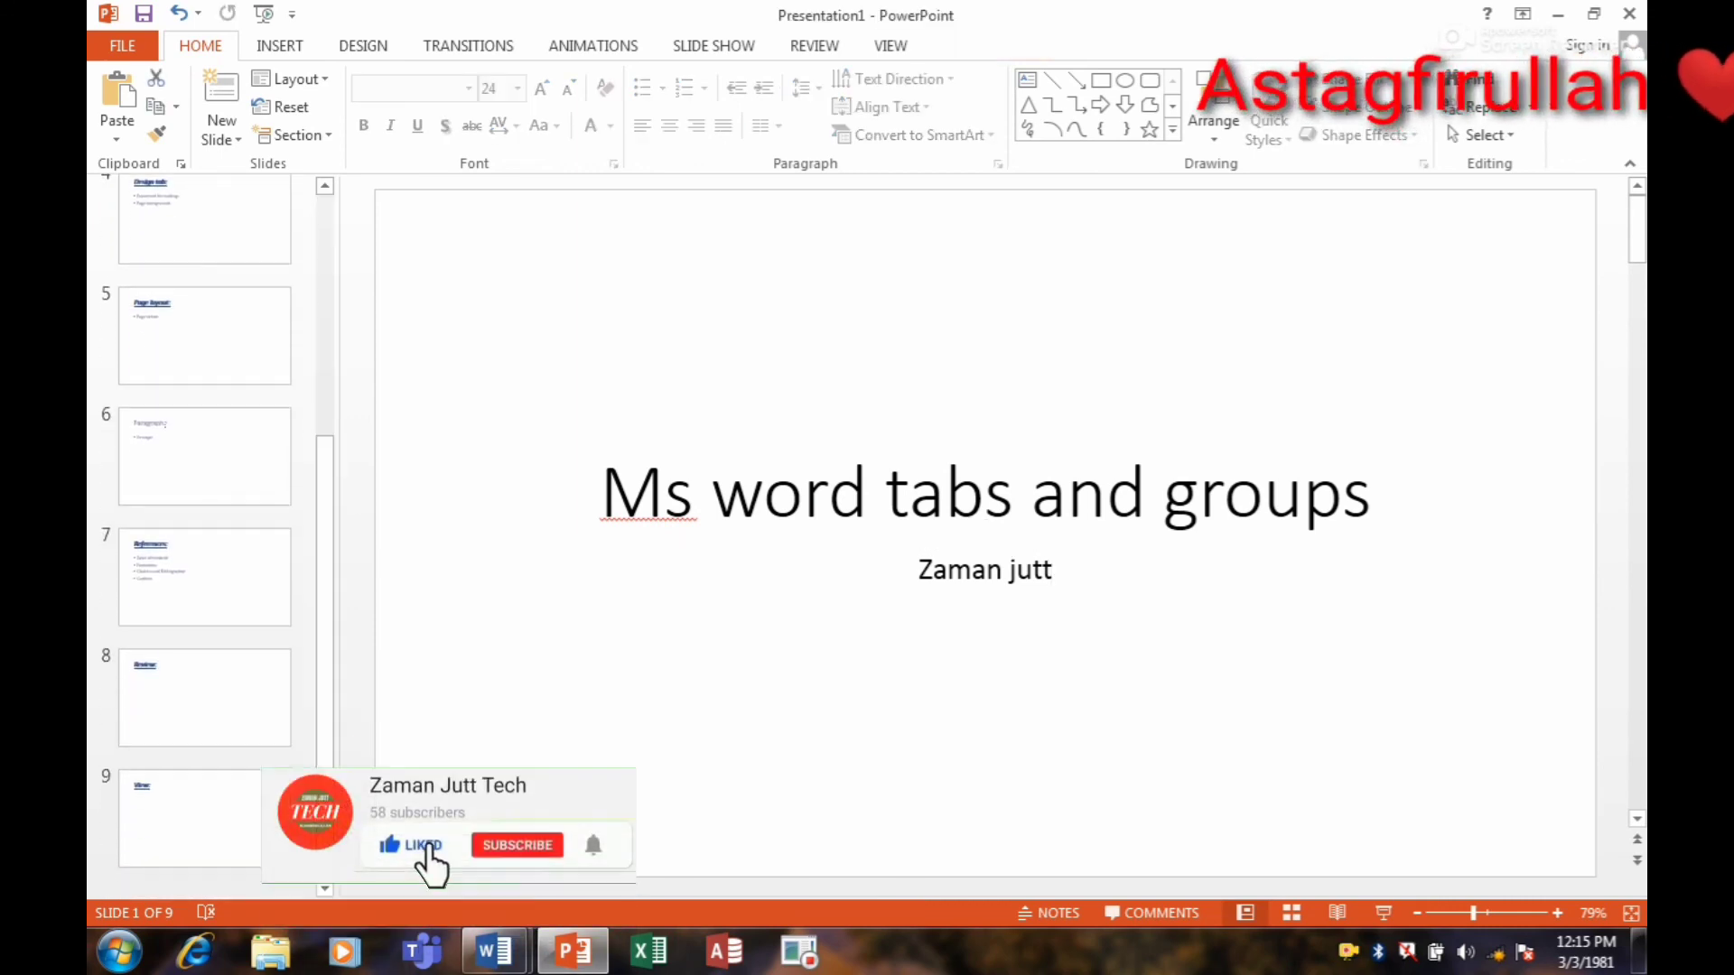